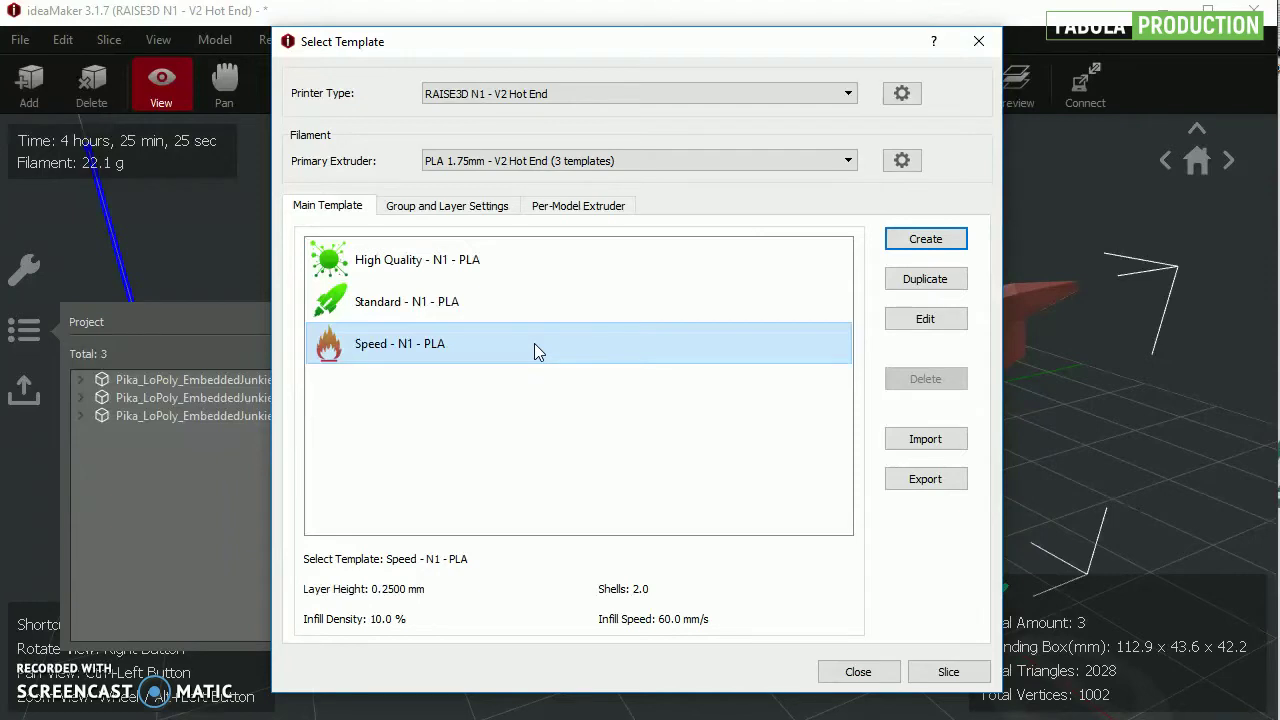
Choose the High Quality - N1 - PLA template for slicing
left_click(432, 265)
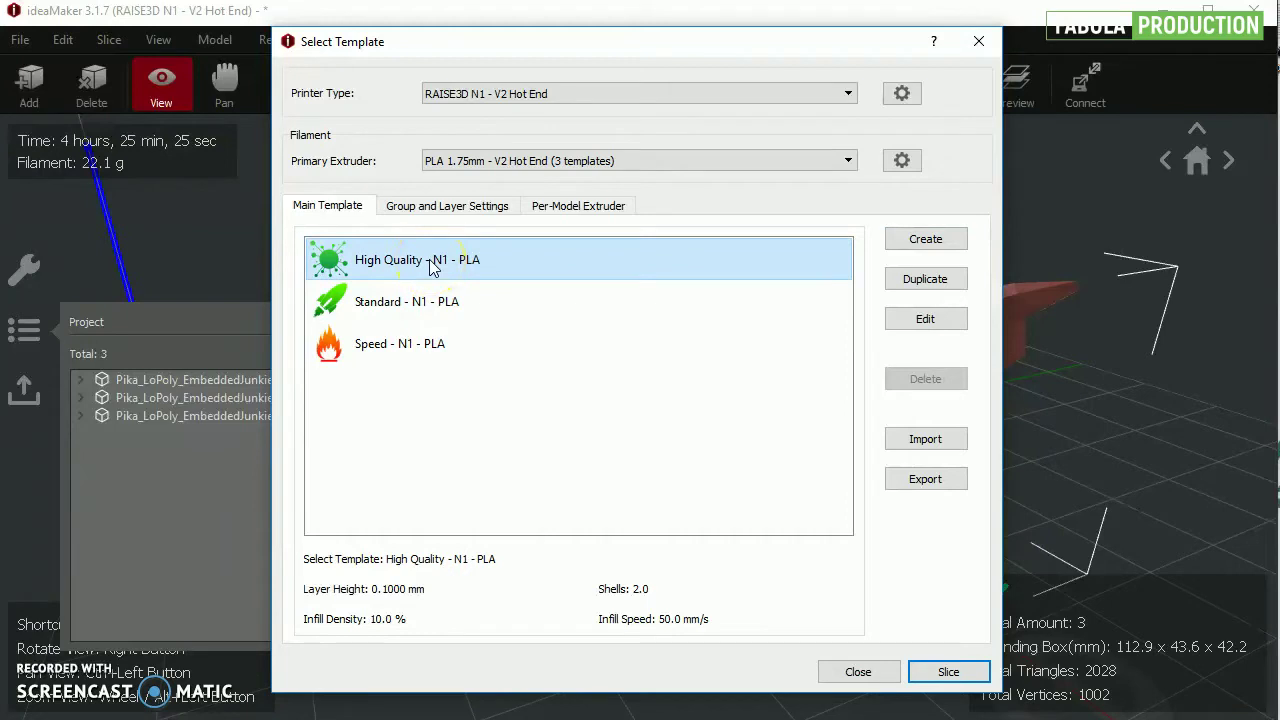
left_click(423, 298)
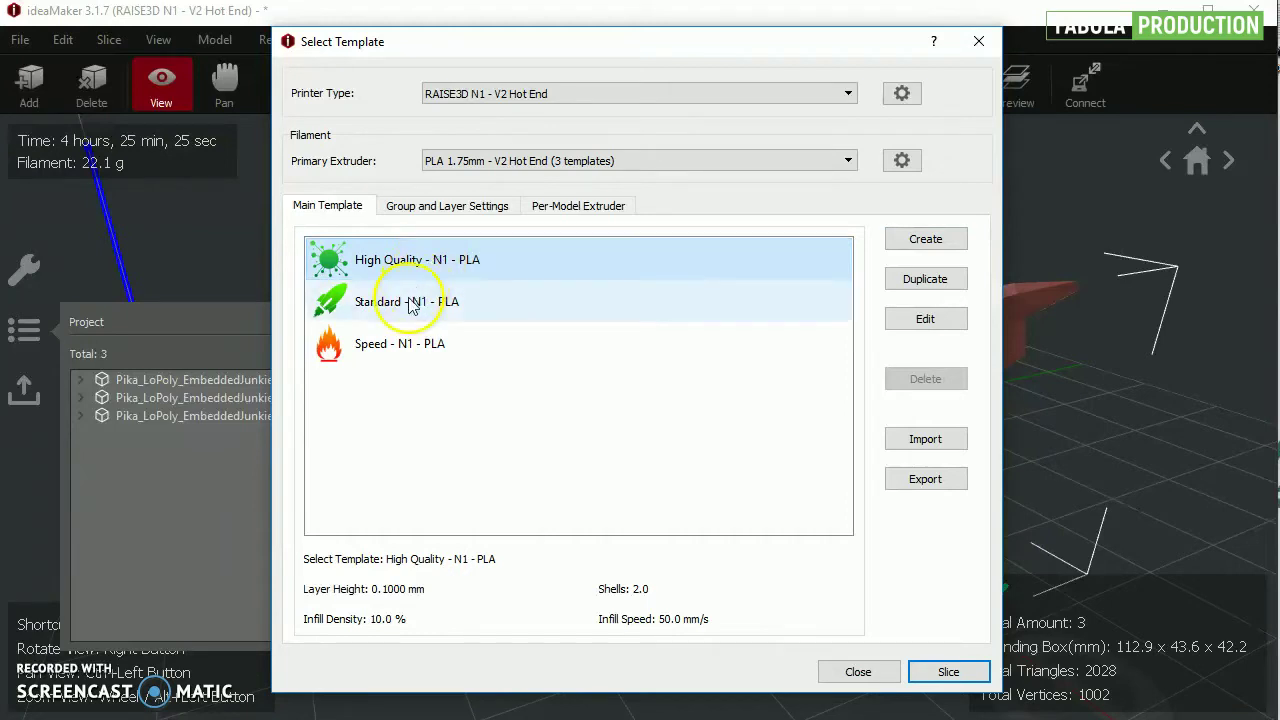
left_click(408, 265)
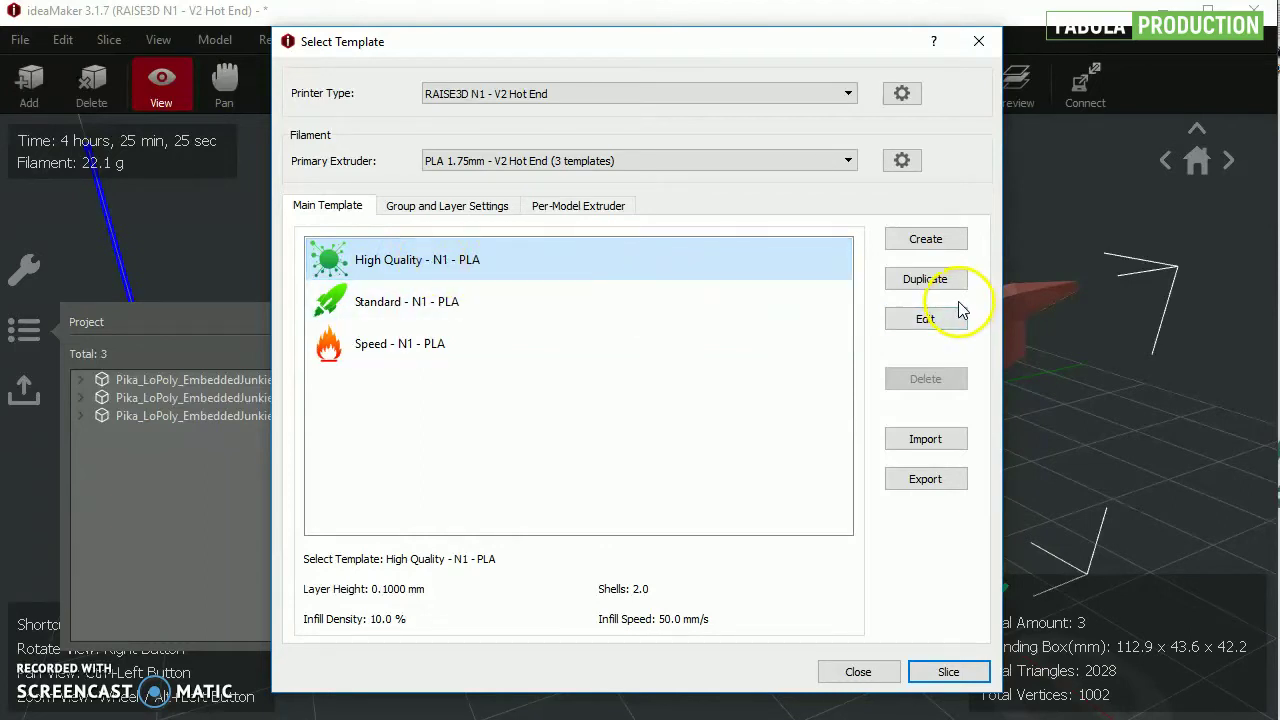
Review the High Quality template's advanced extruder, infill, support, platform addition and advanced settings, closing everything without saving
left_click(940, 319)
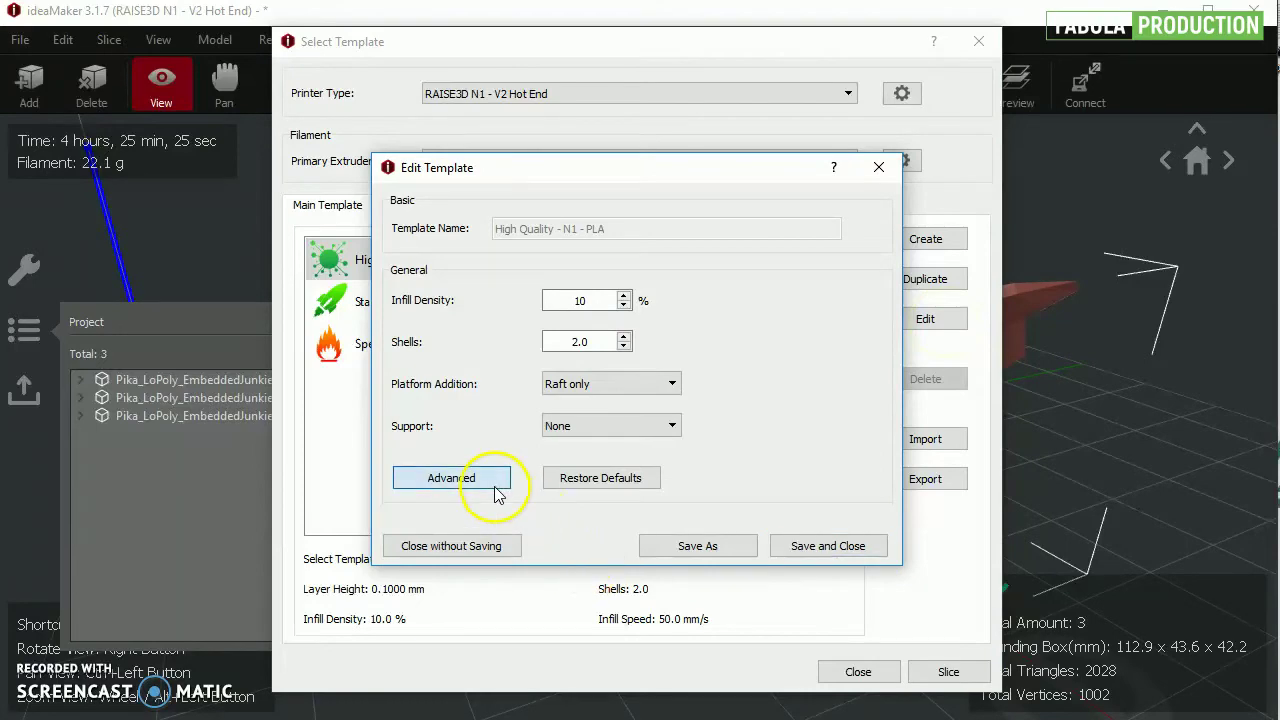
left_click(451, 478)
left_click(274, 74)
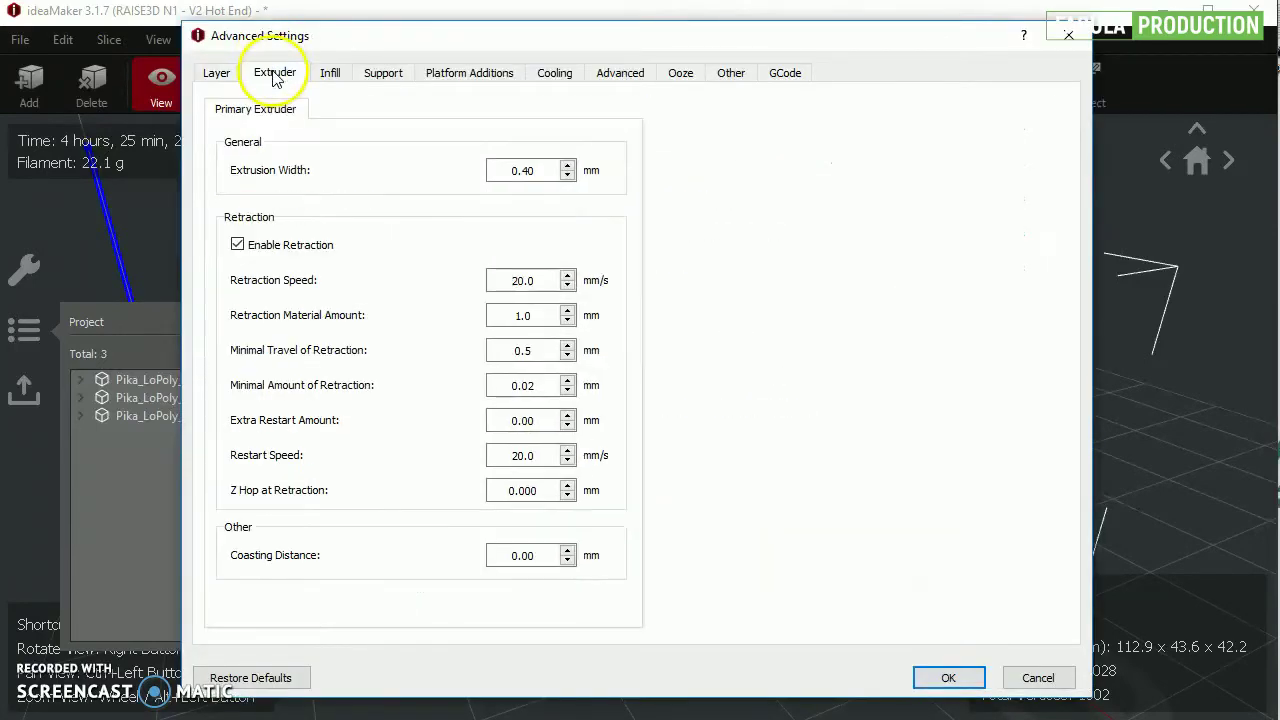
left_click(329, 76)
left_click(381, 72)
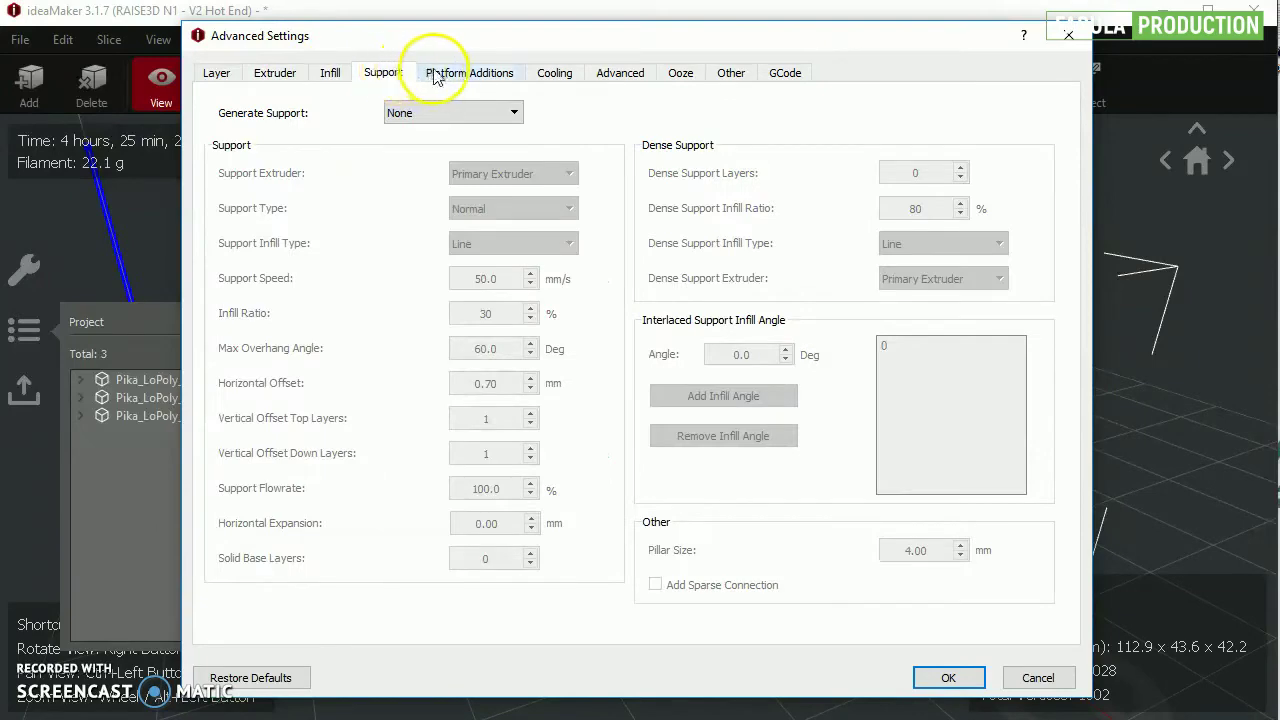
left_click(469, 73)
left_click(620, 73)
left_click(1068, 35)
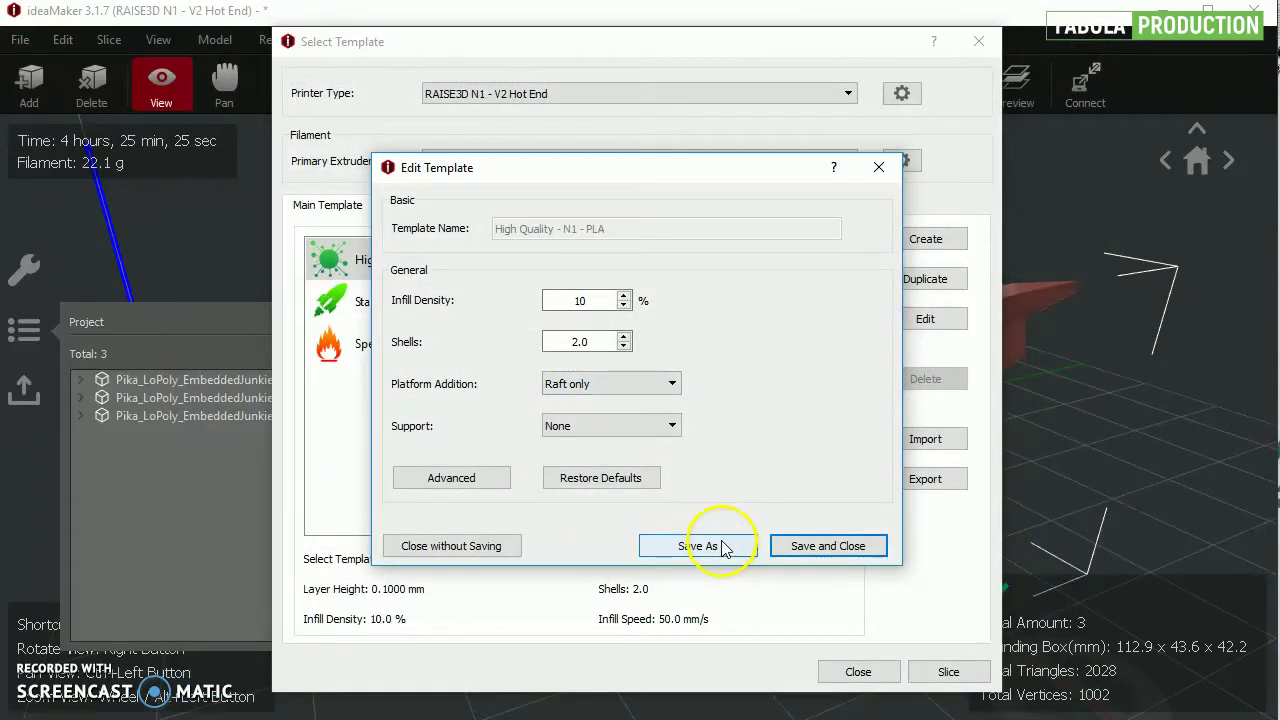
left_click(880, 167)
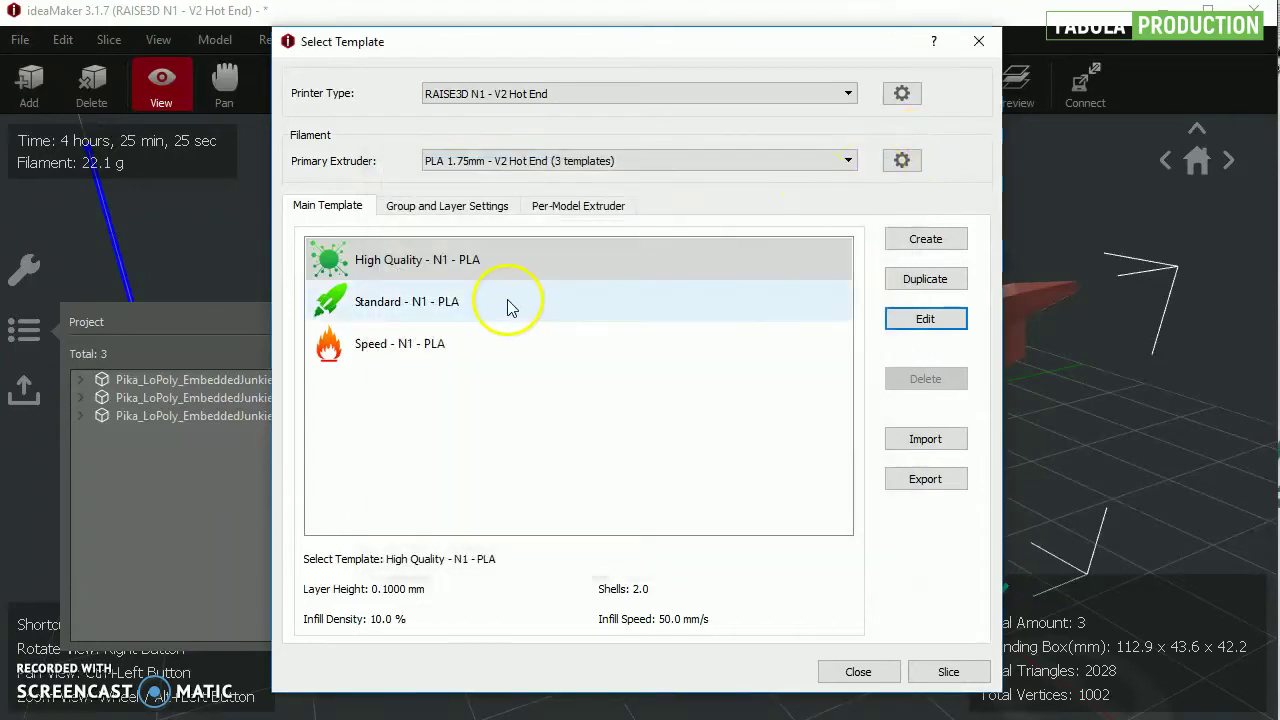
Slice the three models with the High Quality template and examine the result in the 3D slice preview
left_click(946, 673)
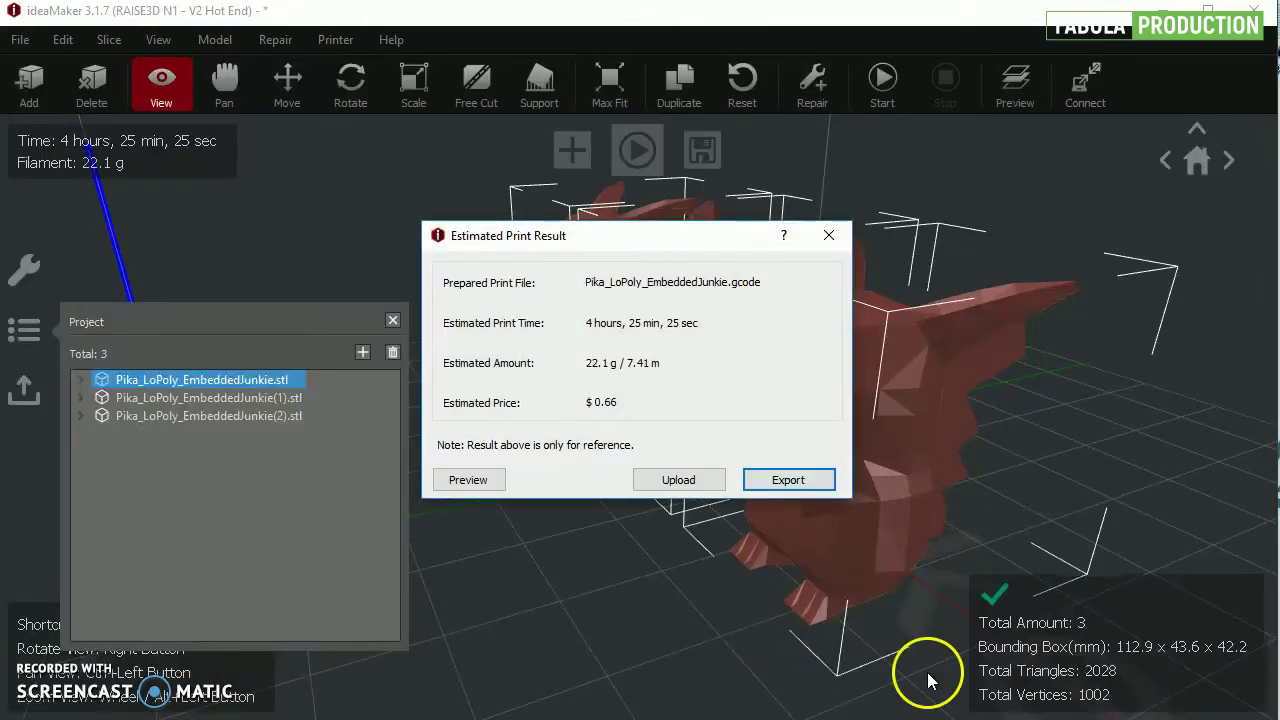
left_click(469, 481)
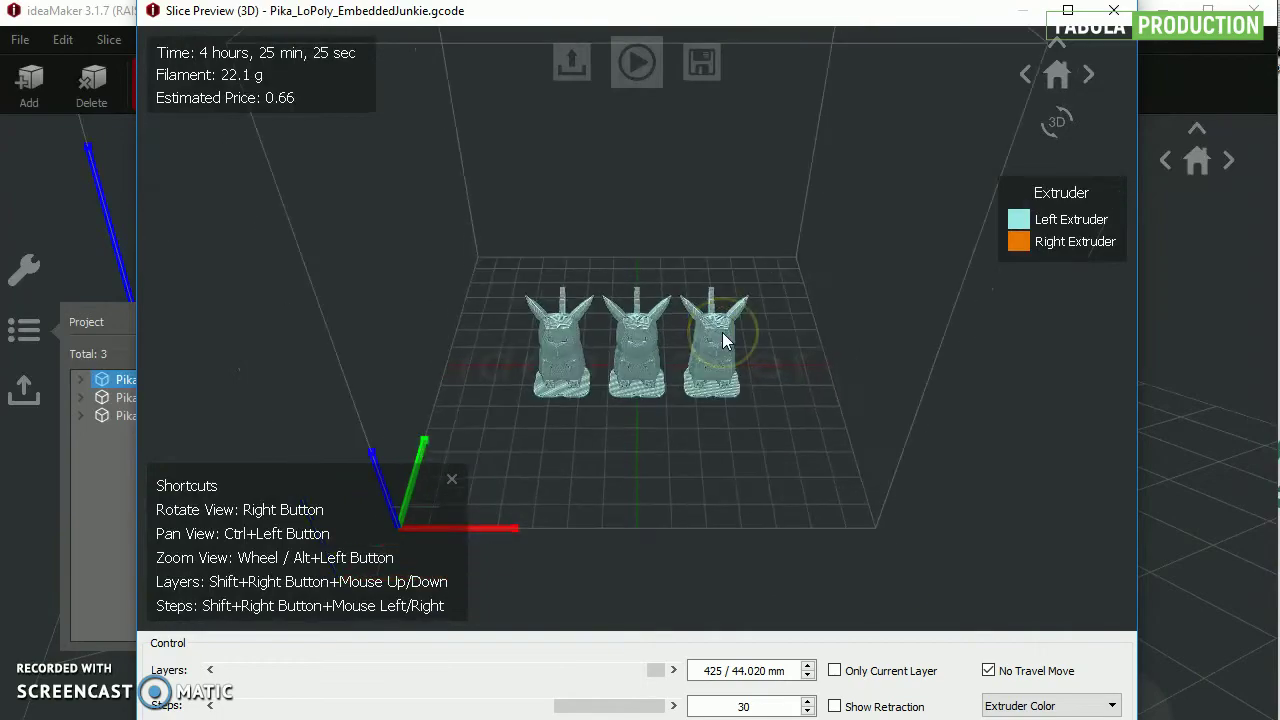
scroll(723, 334, "up", 5)
scroll(722, 332, "up", 3)
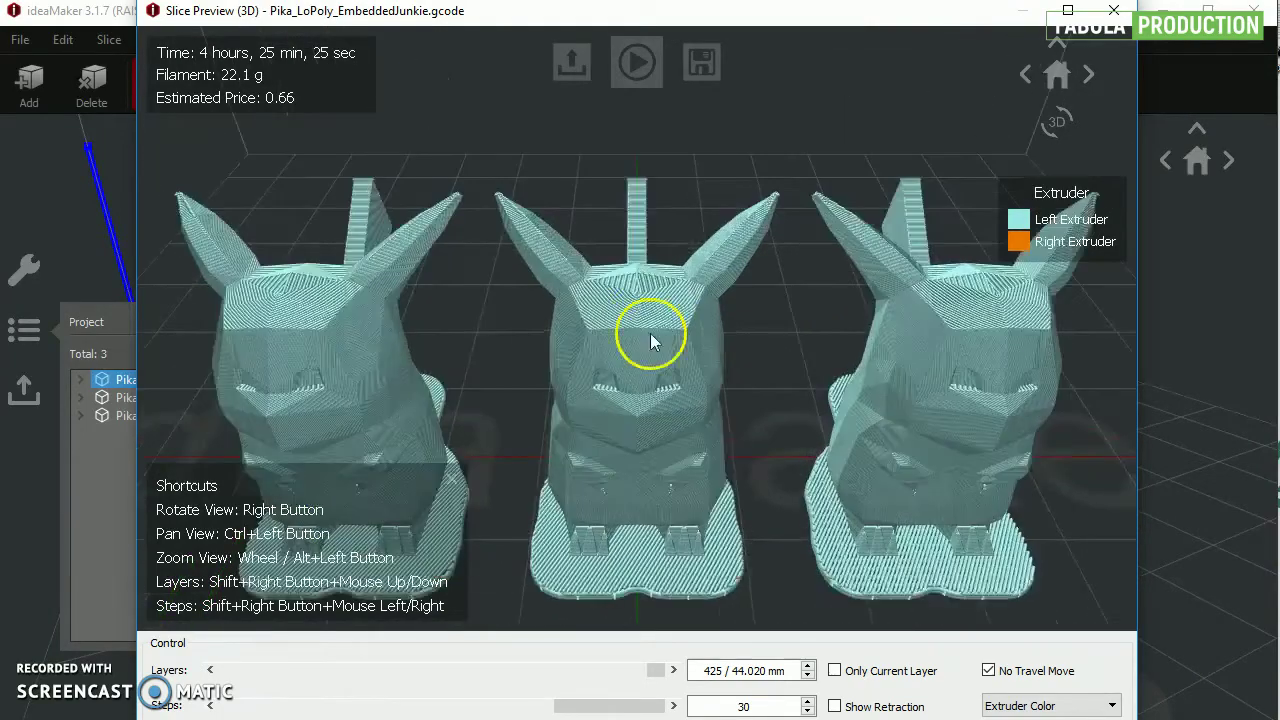
scroll(593, 330, "up", 5)
scroll(527, 300, "down", 2)
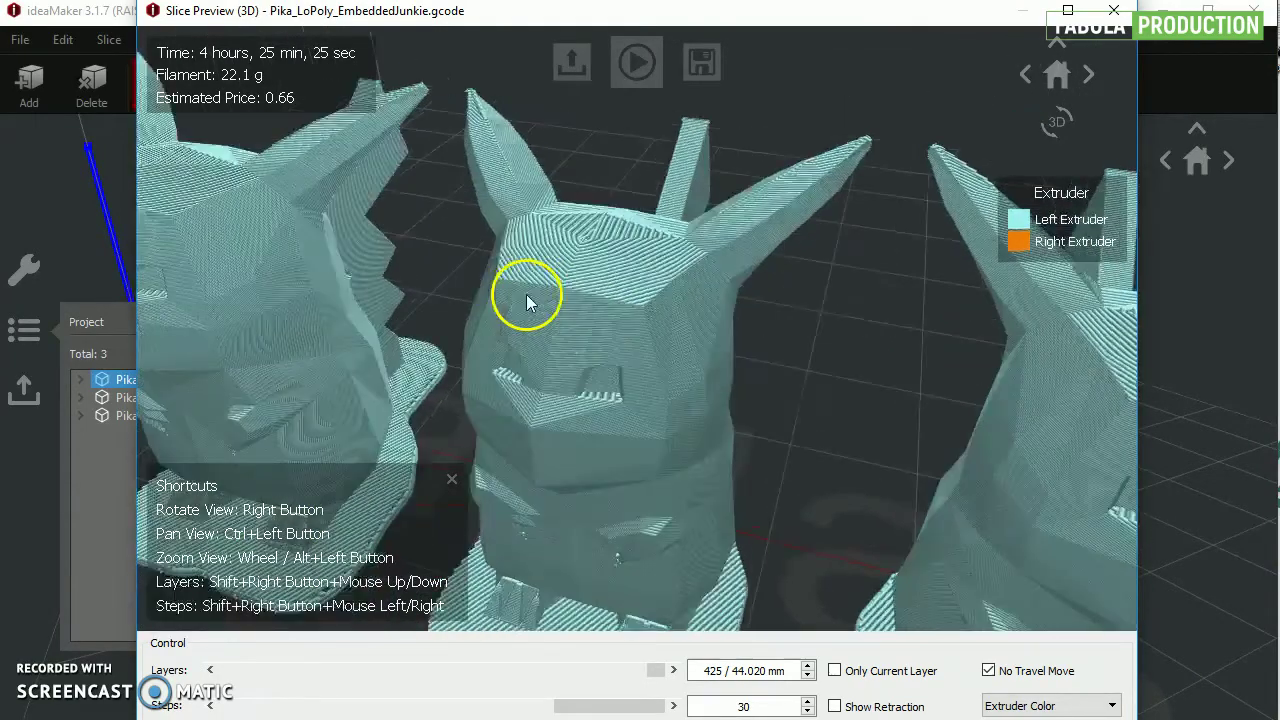
scroll(834, 436, "down", 6)
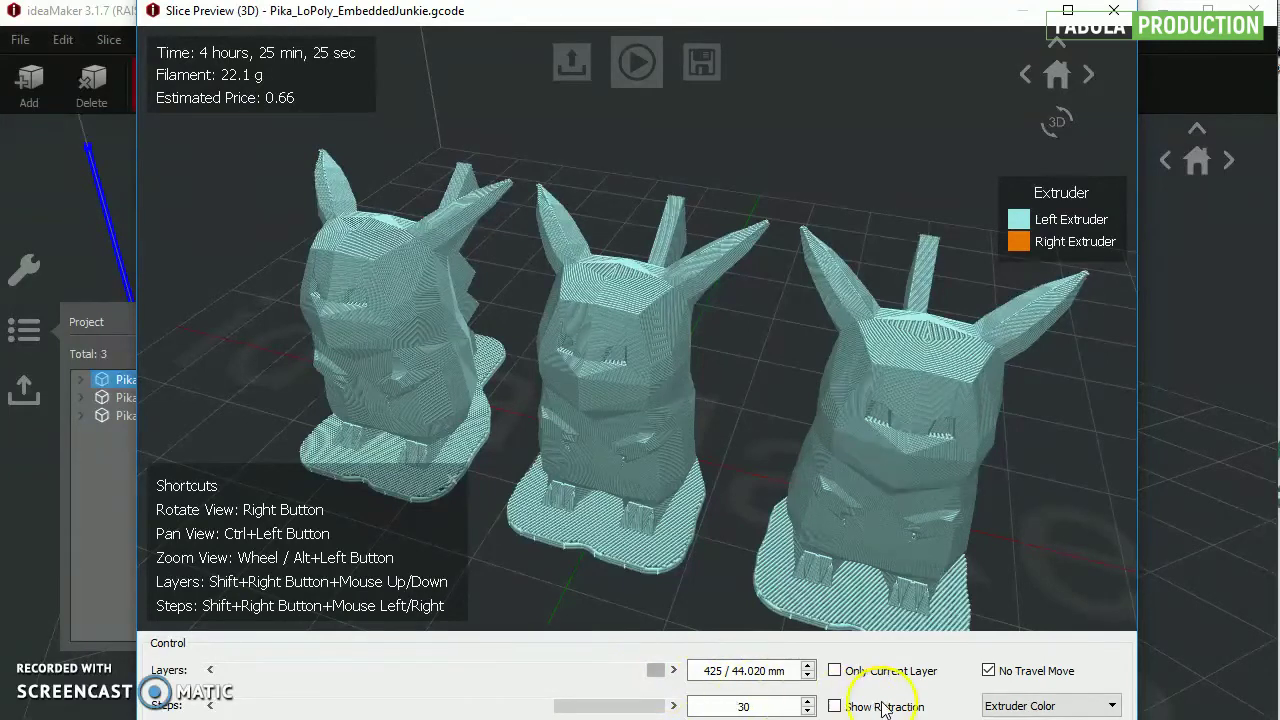
Color the slice preview by Structure
left_click(1079, 706)
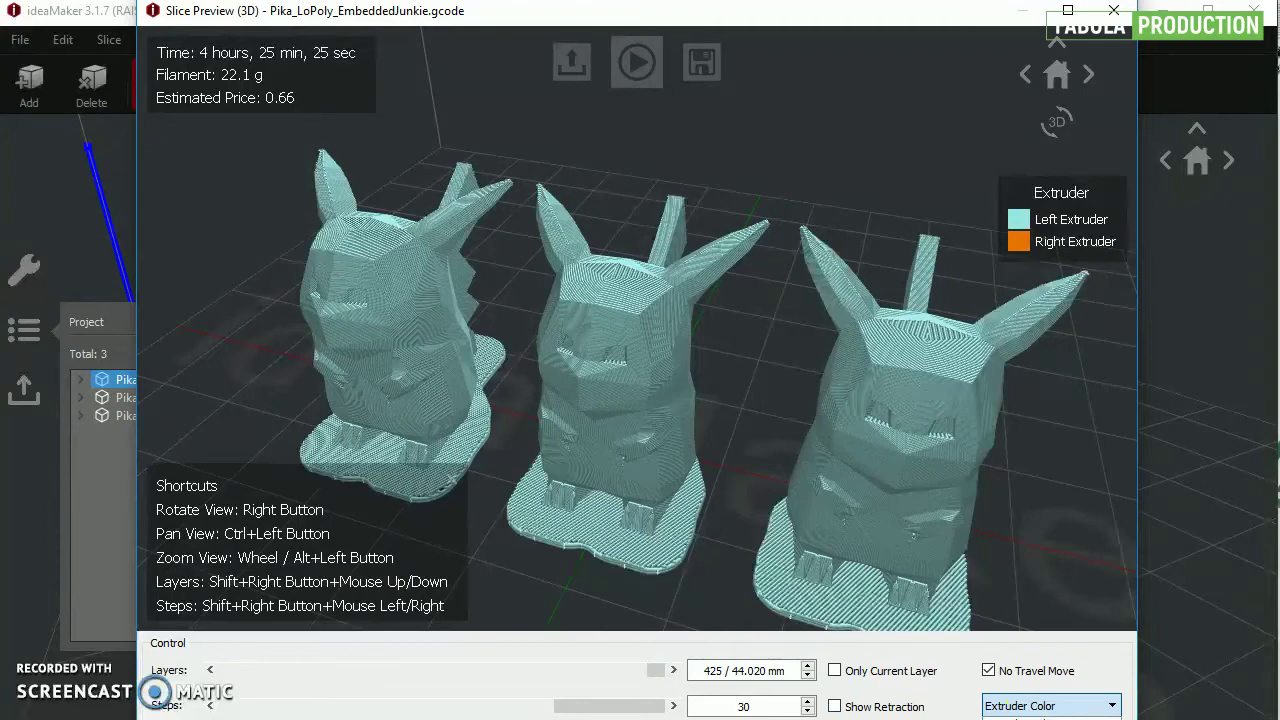
key("Up")
key("Return")
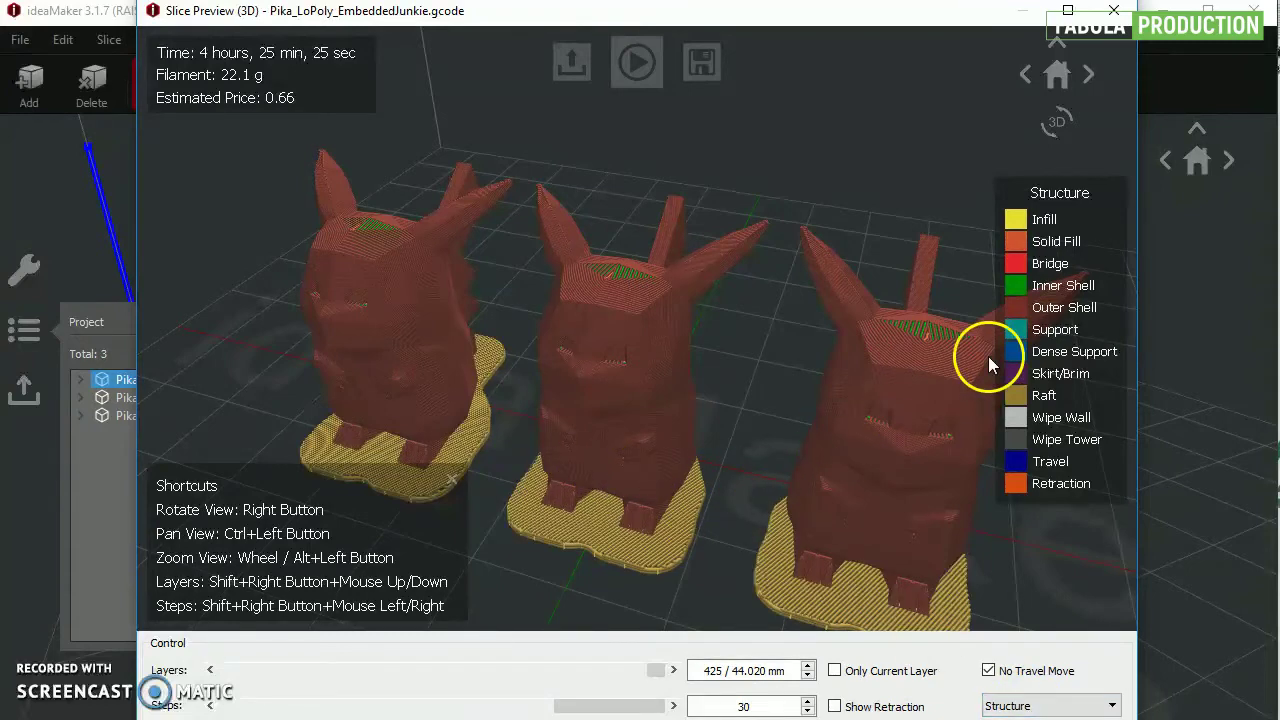
right_click_drag(717, 316, 671, 311)
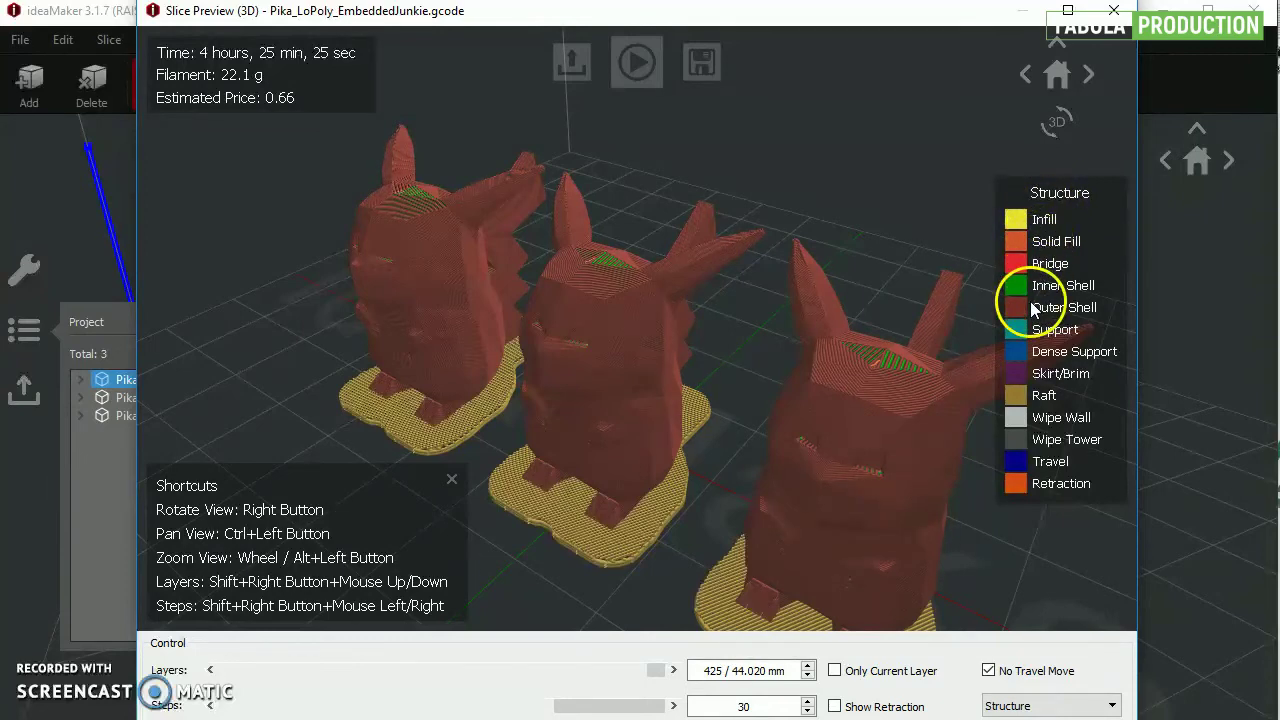
Cut the preview down to layer 39, and raise it to layer 53 to examine the infill
left_click_drag(652, 677, 266, 682)
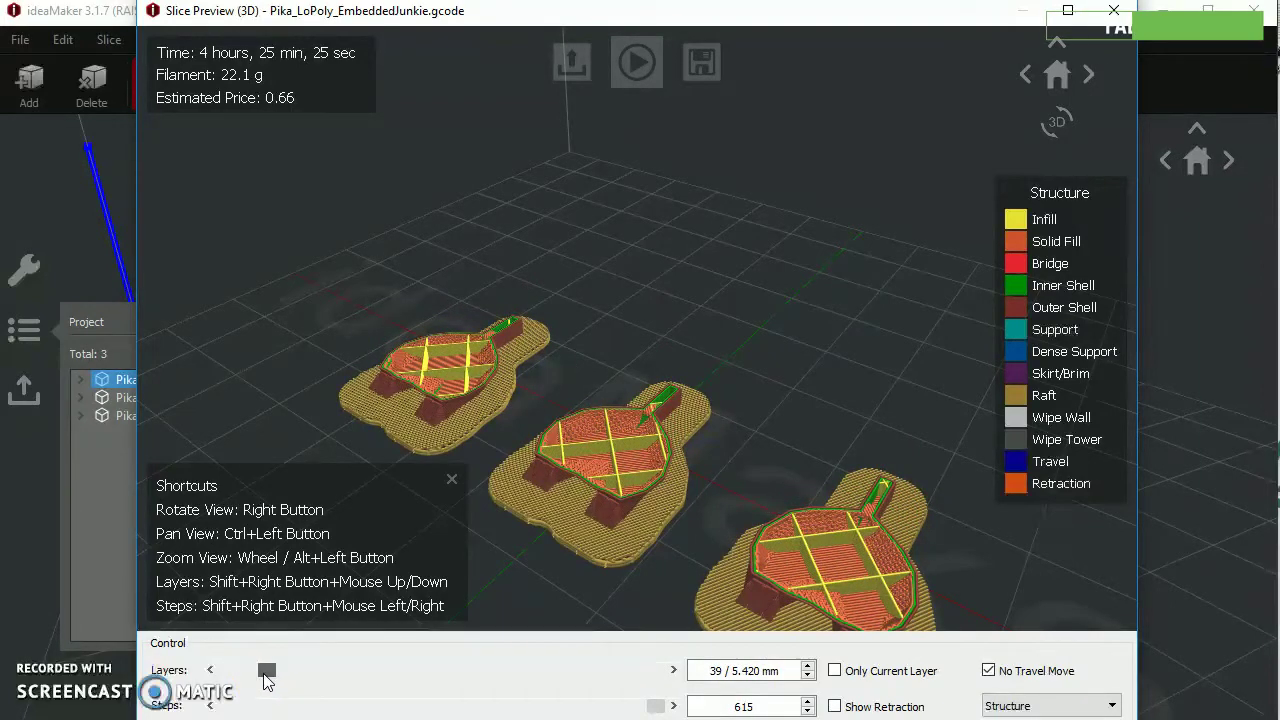
double_click(722, 668)
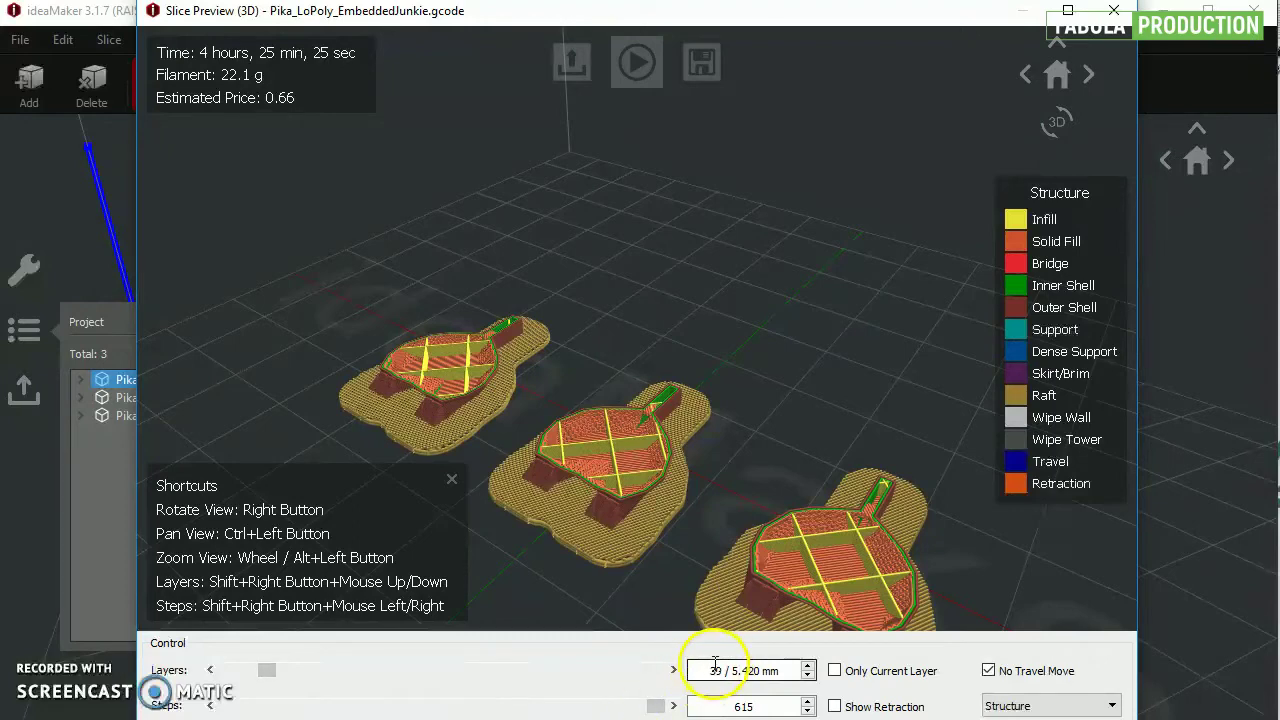
left_click_drag(741, 671, 765, 672)
left_click(766, 672)
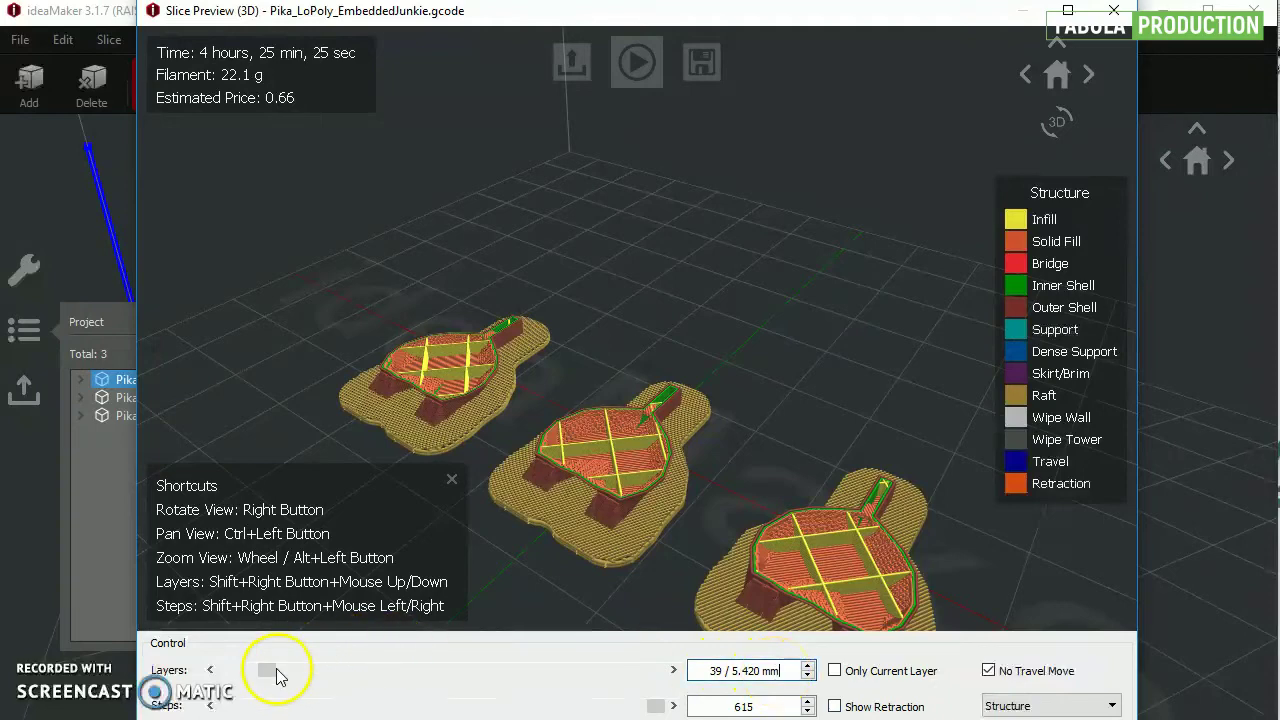
left_click_drag(266, 669, 285, 675)
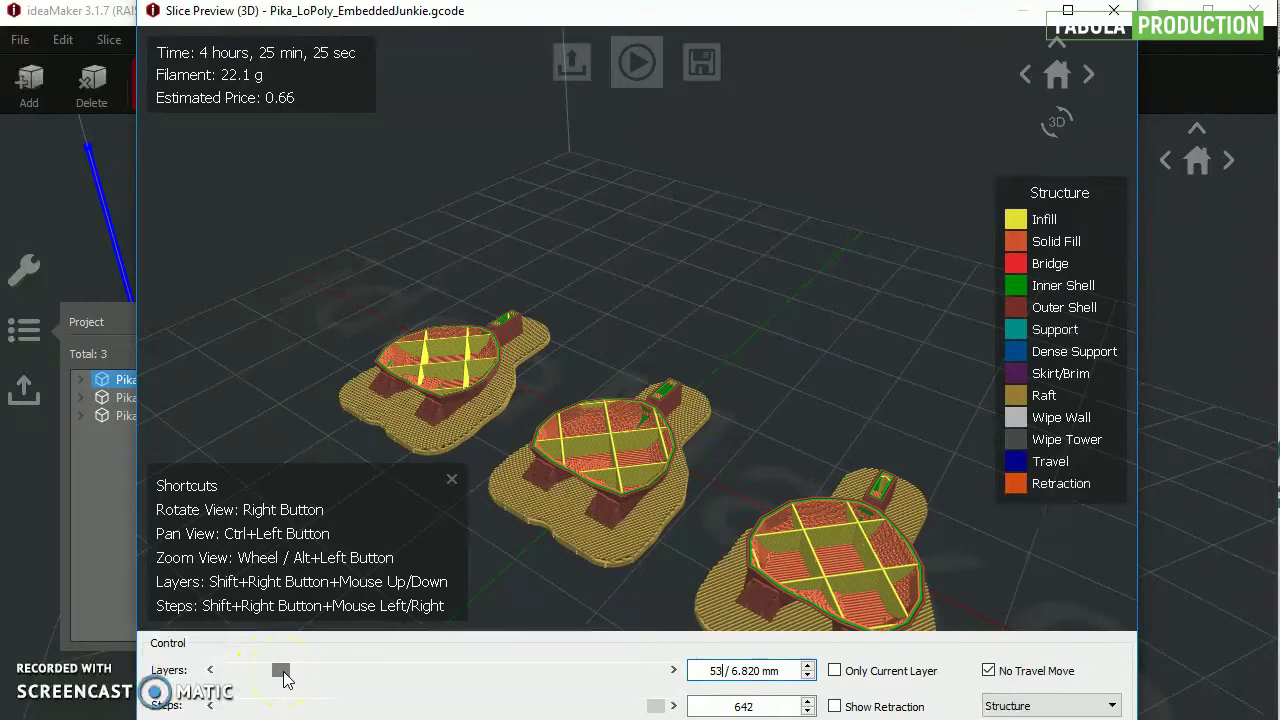
left_click_drag(792, 671, 675, 667)
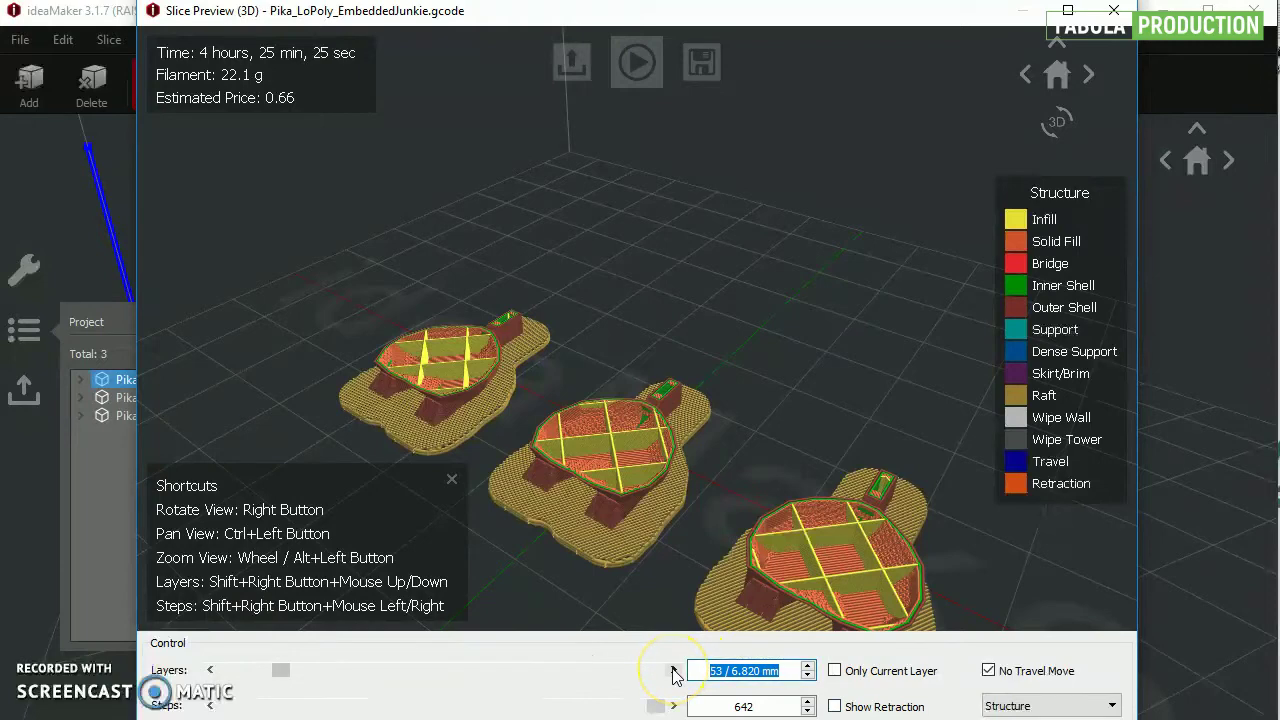
Advance the preview one layer at a time up to layer 67
left_click(673, 671)
left_click(673, 671)
left_click(673, 671)
left_click(673, 671)
left_click(673, 671)
left_click(673, 671)
left_click(673, 671)
left_click(673, 671)
left_click(673, 671)
left_click(673, 671)
left_click(673, 671)
left_click(673, 671)
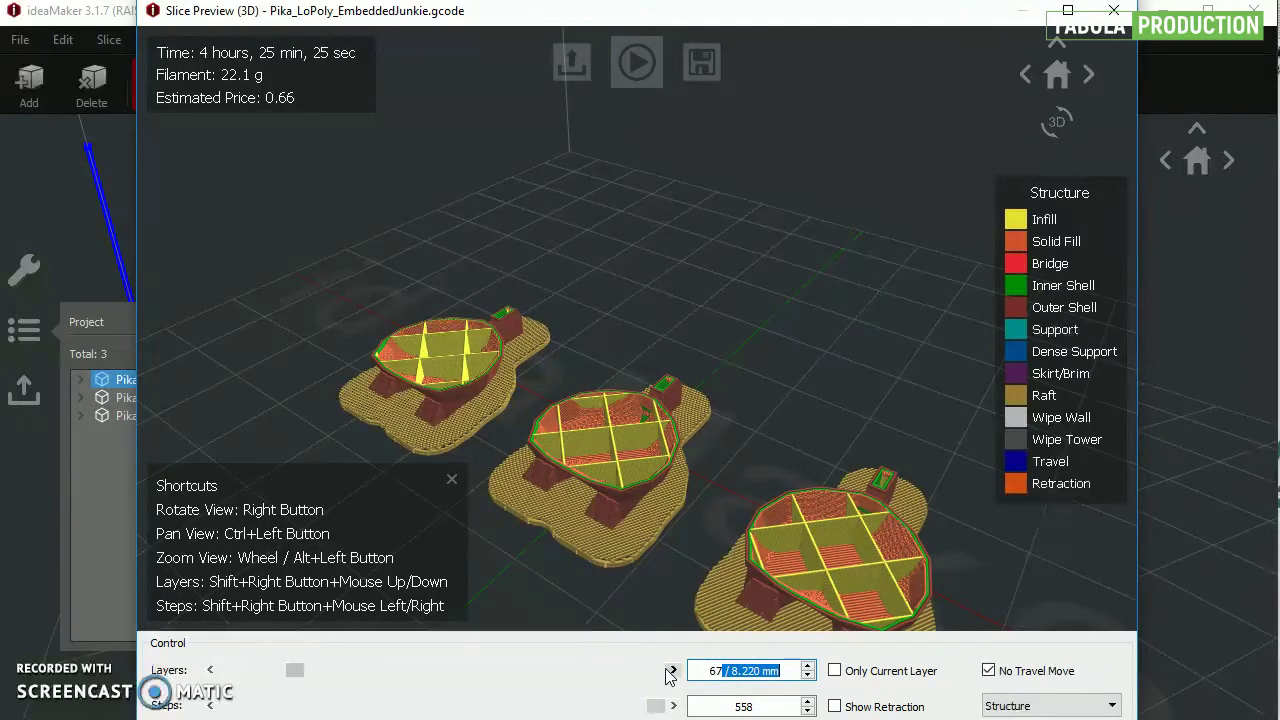
Raise the previewed height to layer 364 to look inside the heads
left_click_drag(323, 680, 591, 668)
left_click(672, 669)
left_click(672, 669)
left_click(672, 669)
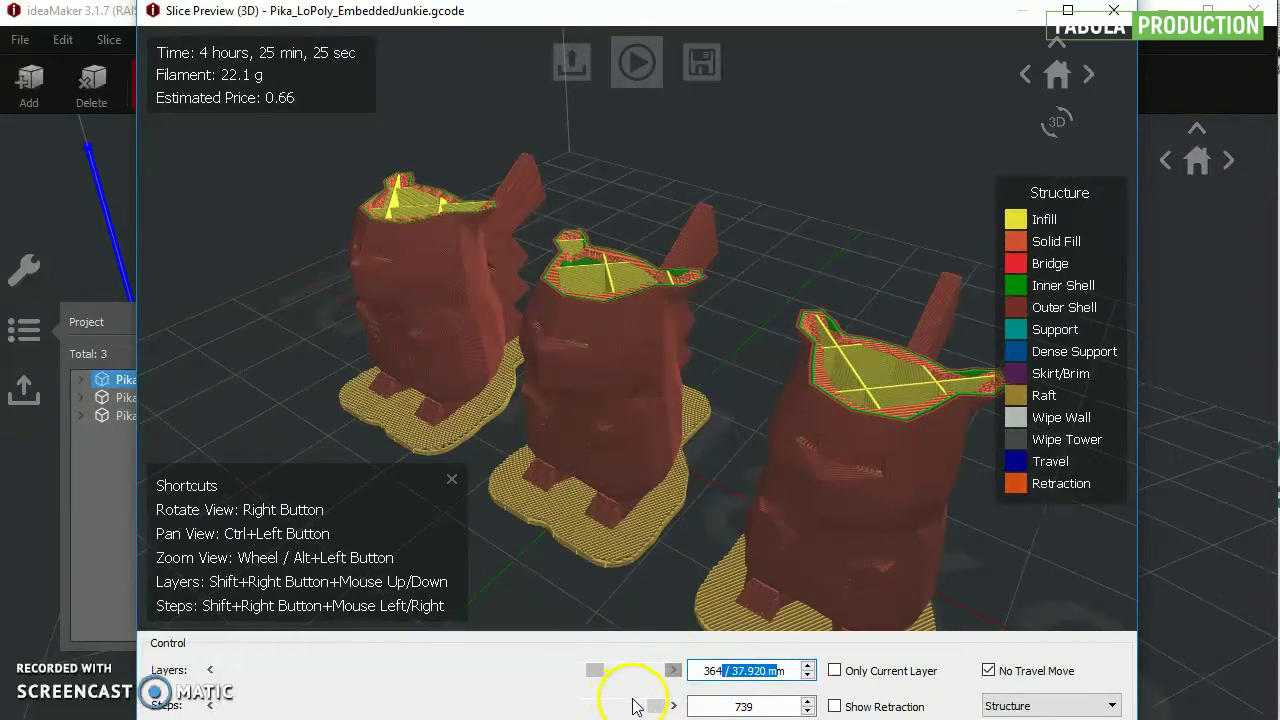
Rewind the toolpath steps of layer 364 to step 327
scroll(595, 281, "up", 3)
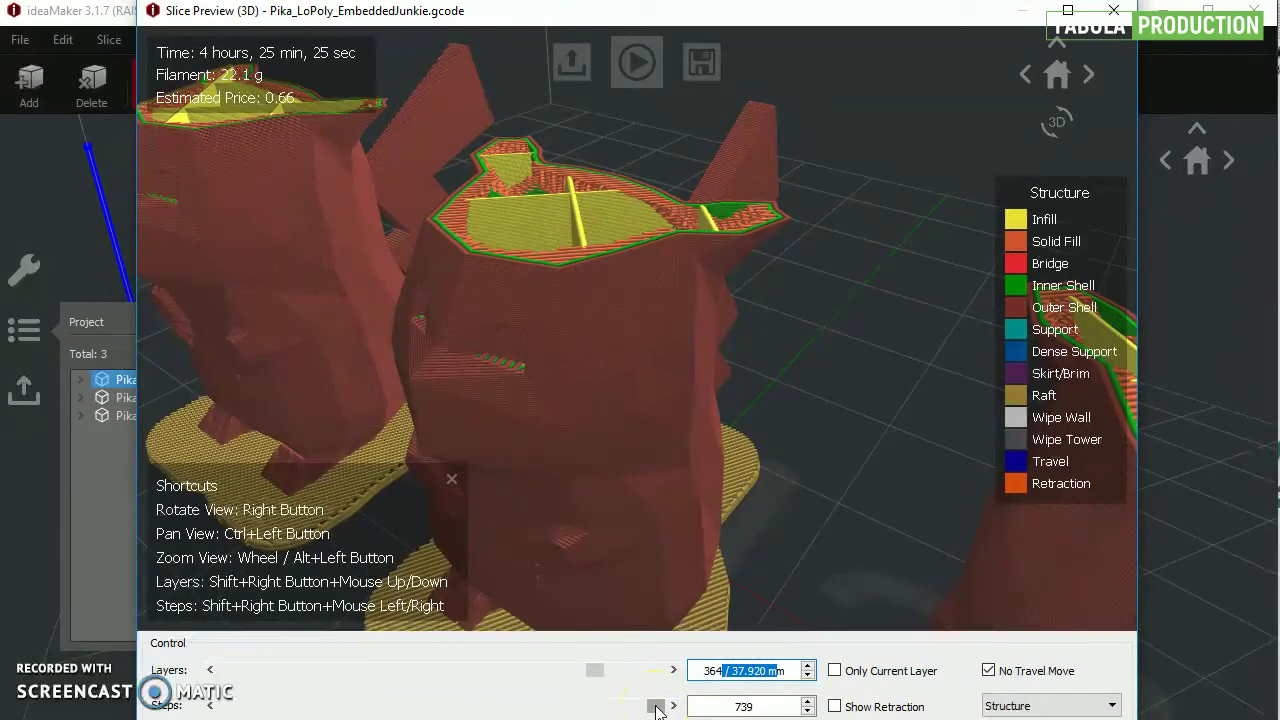
left_click_drag(657, 708, 208, 710)
left_click(209, 707)
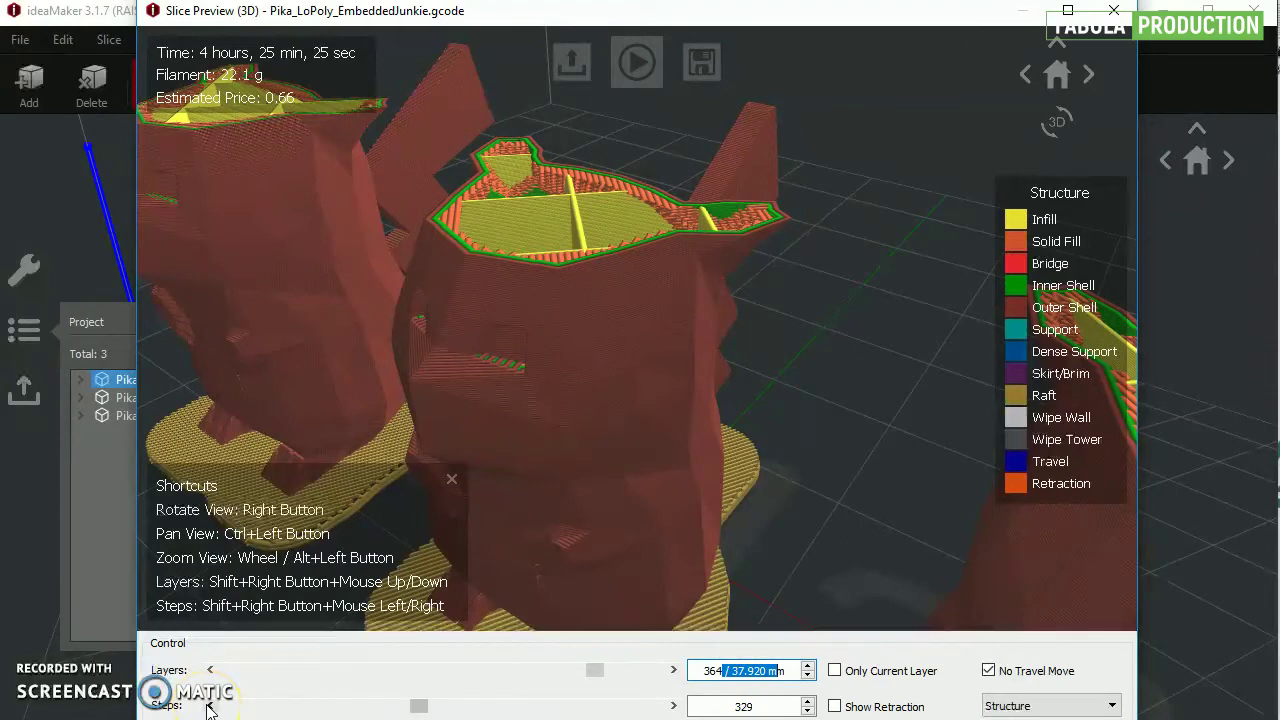
left_click(209, 707)
left_click(209, 707)
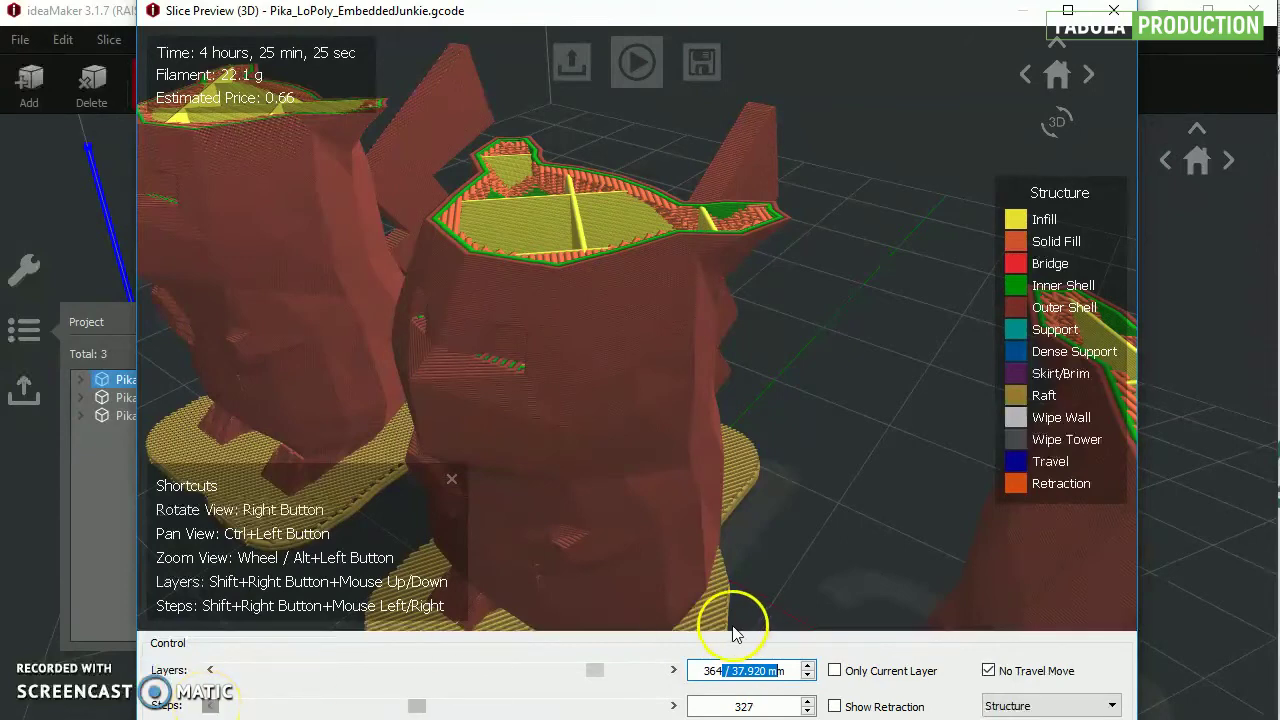
Play the toolpath of layer 364 forward in small increments up to step 399
left_click(673, 706)
left_click(673, 706)
left_click(673, 706)
left_click(673, 706)
left_click(673, 706)
left_click(673, 706)
left_click(673, 706)
left_click(673, 706)
left_click(673, 706)
left_click(673, 706)
left_click(673, 706)
left_click(673, 706)
left_click(673, 706)
left_click(673, 706)
left_click(673, 706)
left_click(673, 706)
left_click(673, 706)
left_click(673, 706)
left_click(673, 706)
mouse_move(434, 708)
left_mouse_down()
mouse_move(470, 708)
mouse_move(459, 708)
left_mouse_up()
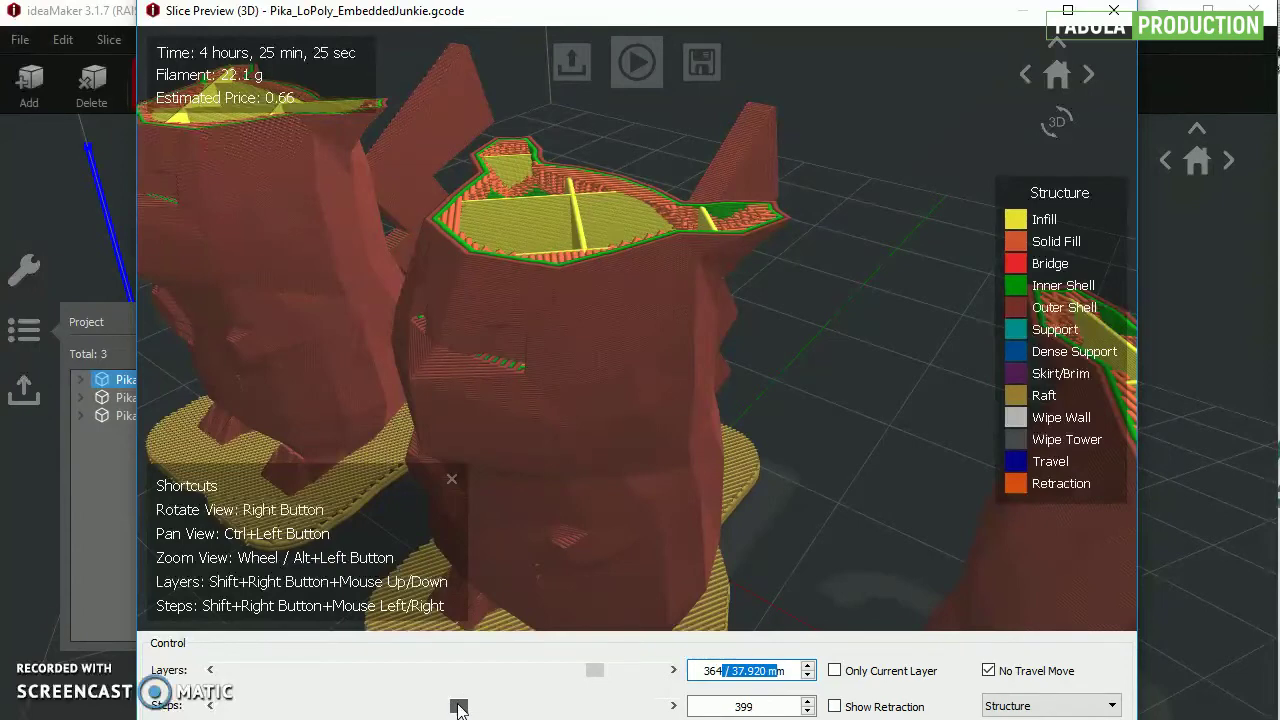
left_click_drag(458, 708, 458, 708)
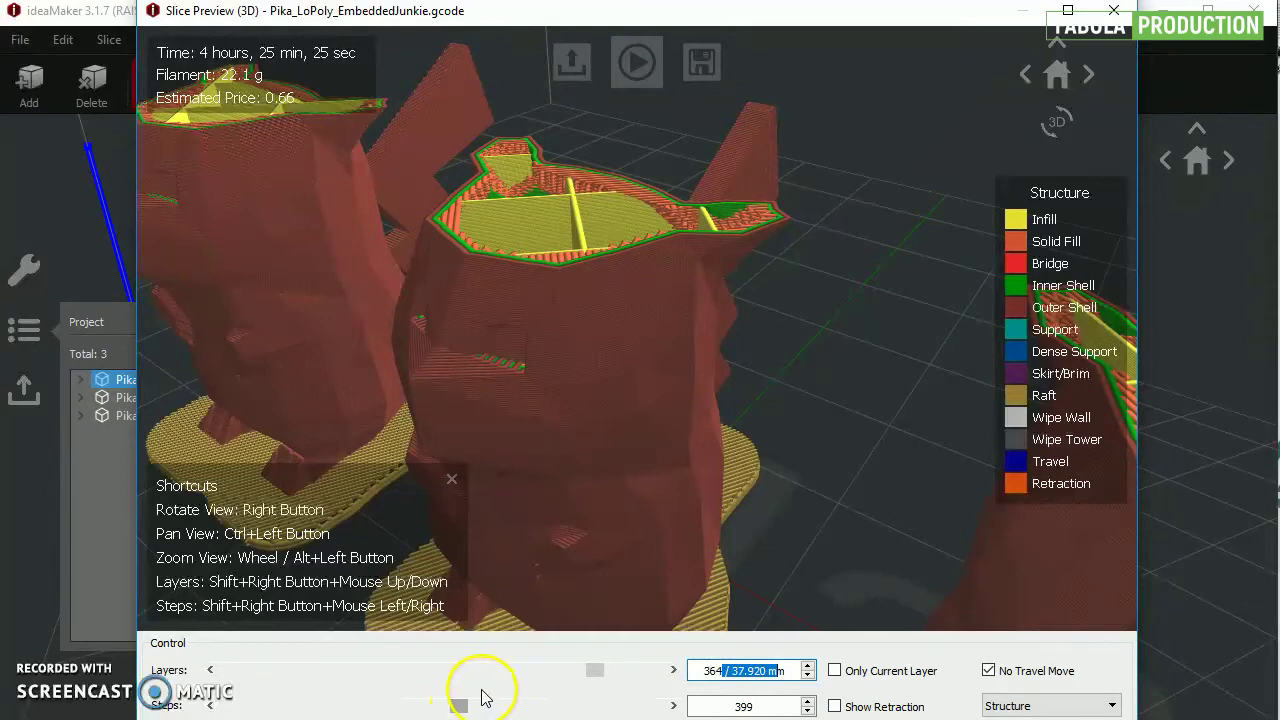
Show all toolpath steps of layer 364, and lower the preview to layer 353
left_click_drag(463, 710, 745, 710)
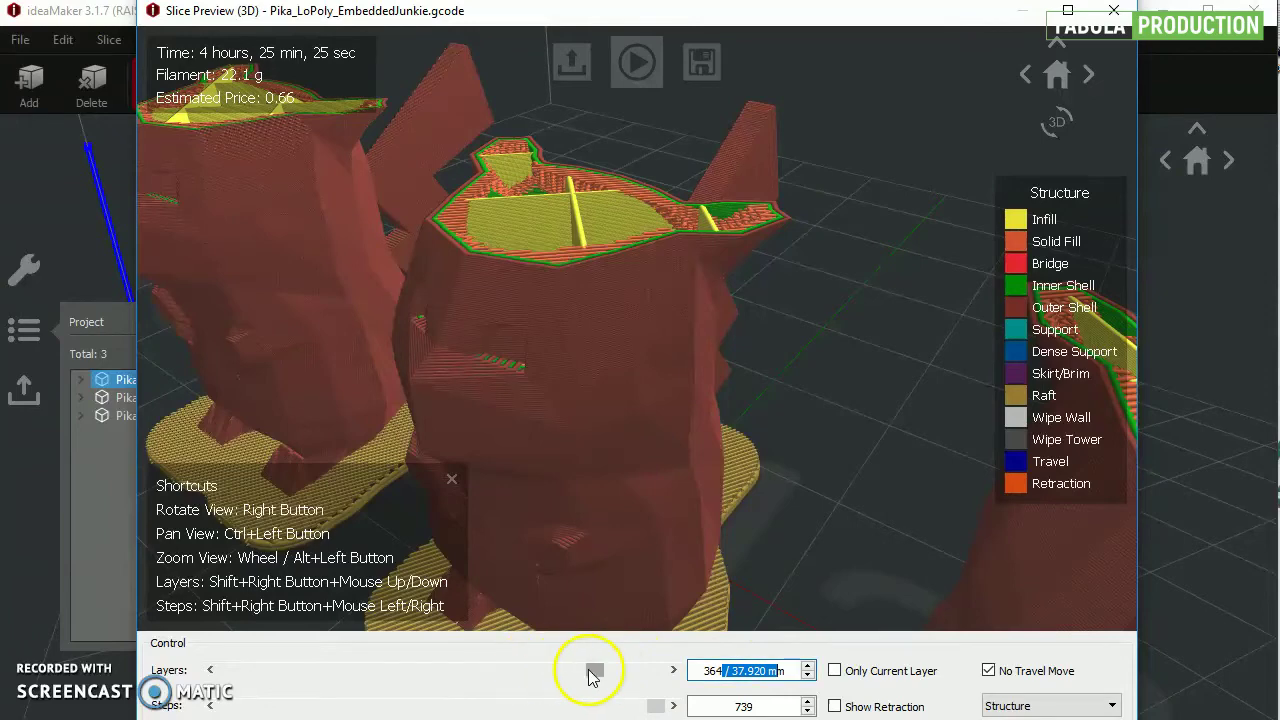
left_click_drag(597, 672, 583, 672)
left_click(782, 671)
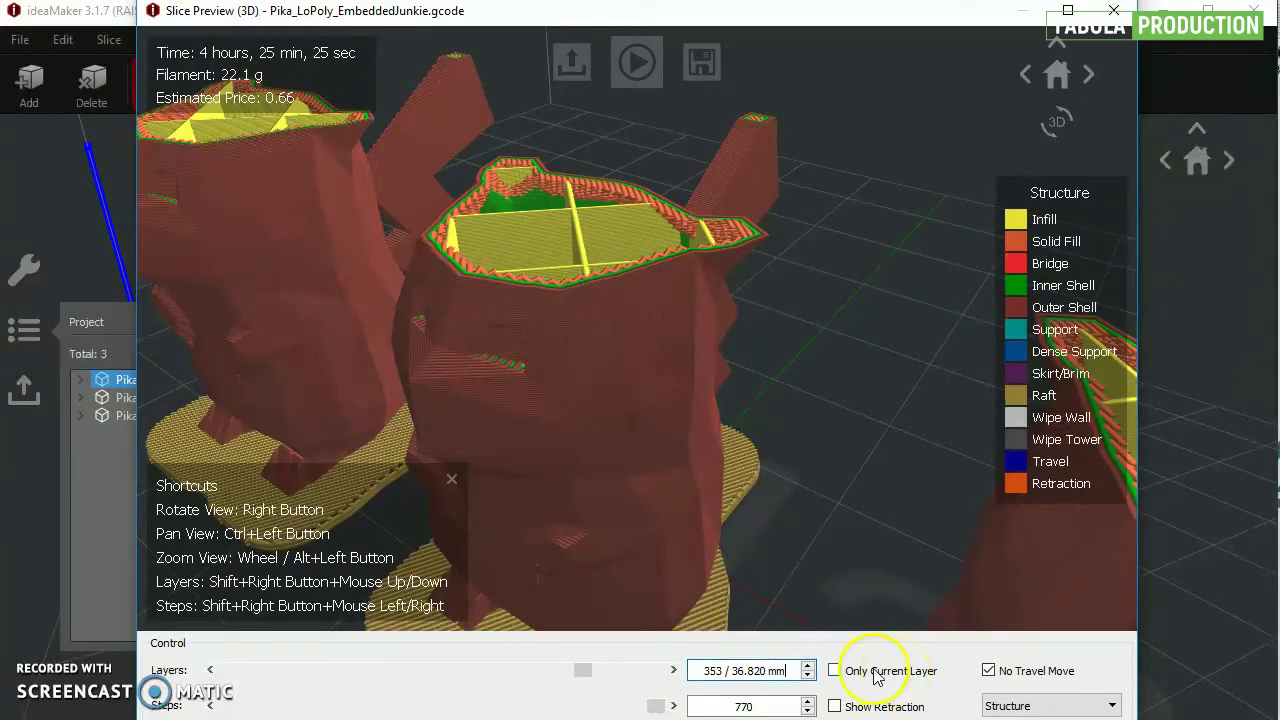
Isolate layer 353 briefly, restore the layers below it, and enable the retraction display
left_click(835, 674)
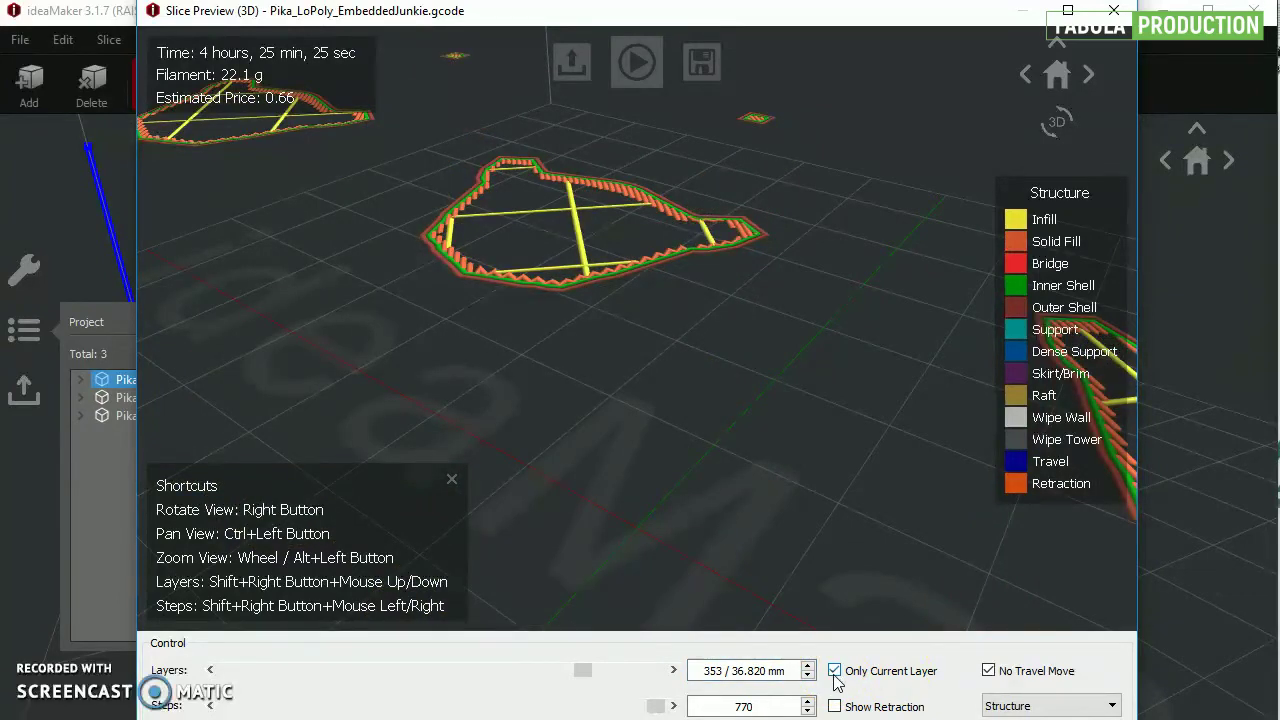
left_click(835, 671)
left_click(835, 707)
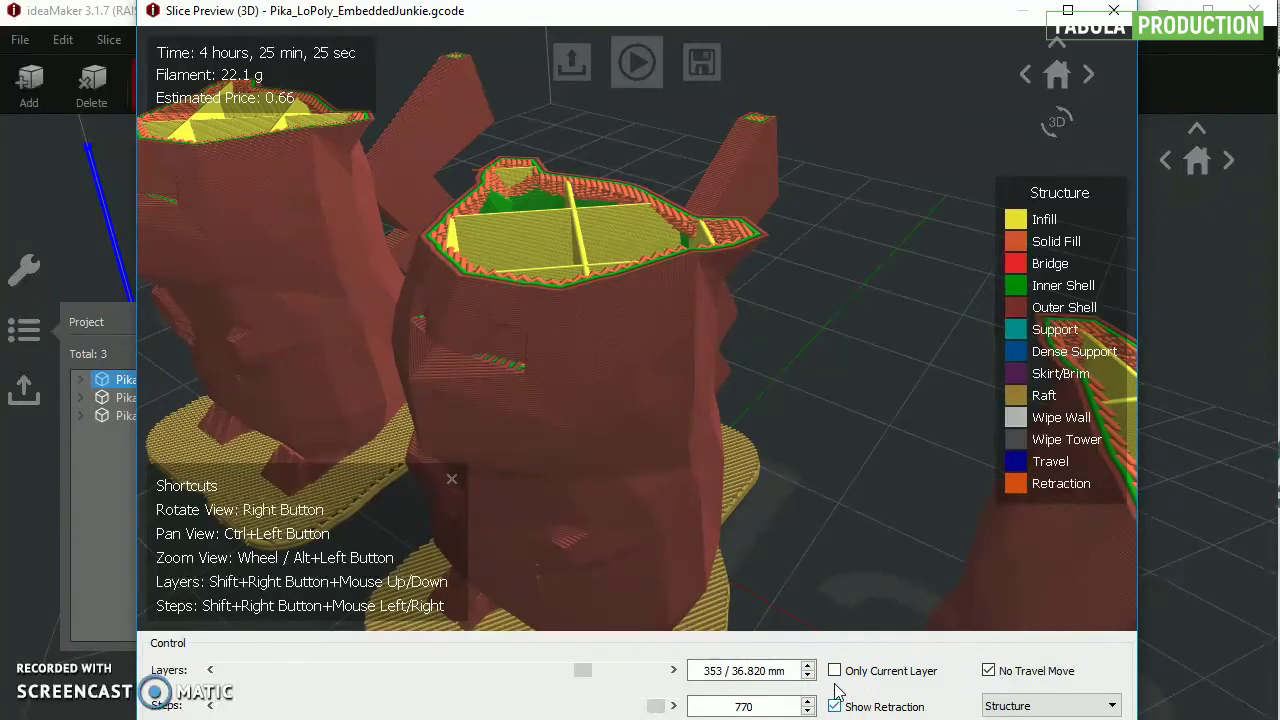
Show only the current layer to examine its retraction points up close, and bring back the lower layers
left_click(835, 671)
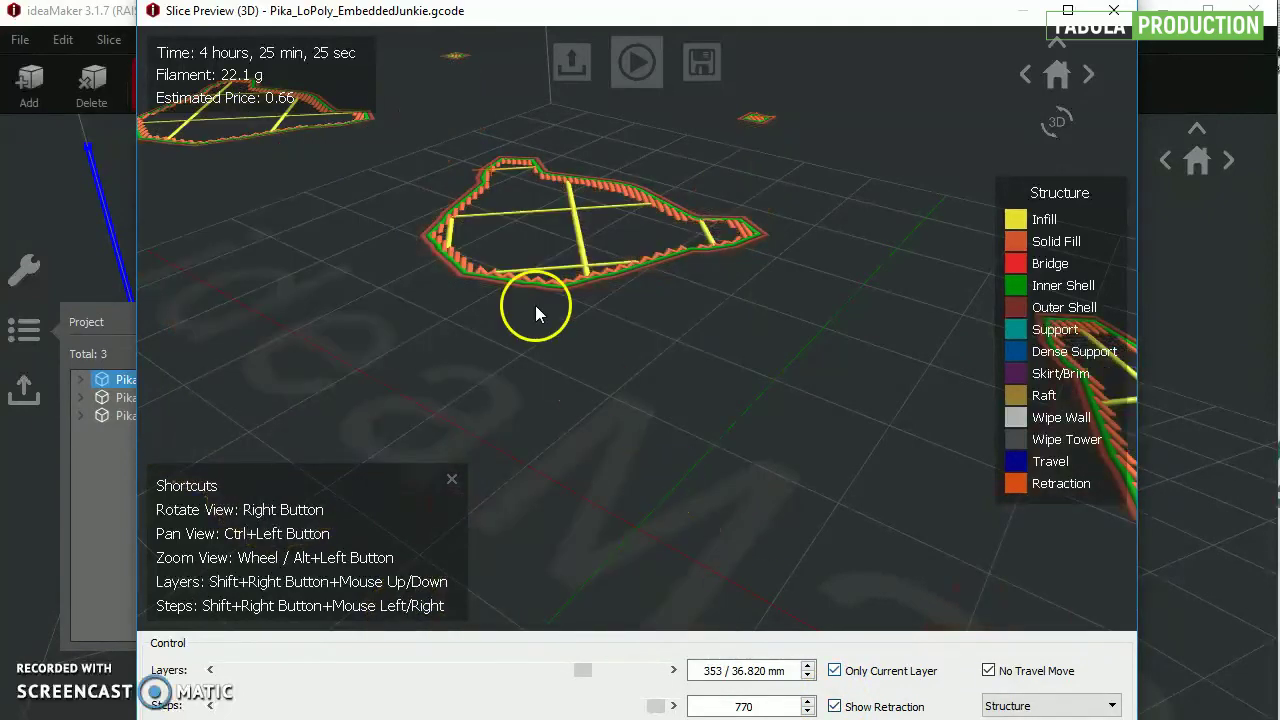
left_click(493, 175)
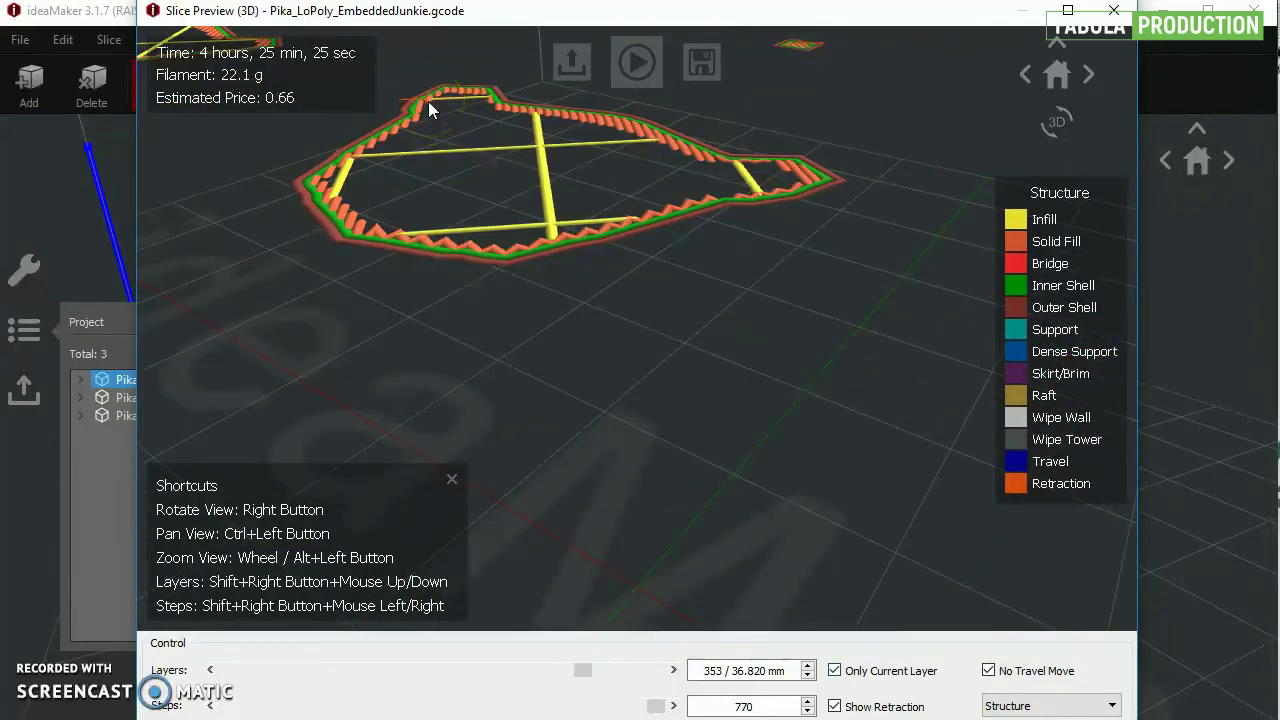
left_click(821, 456)
left_click(837, 674)
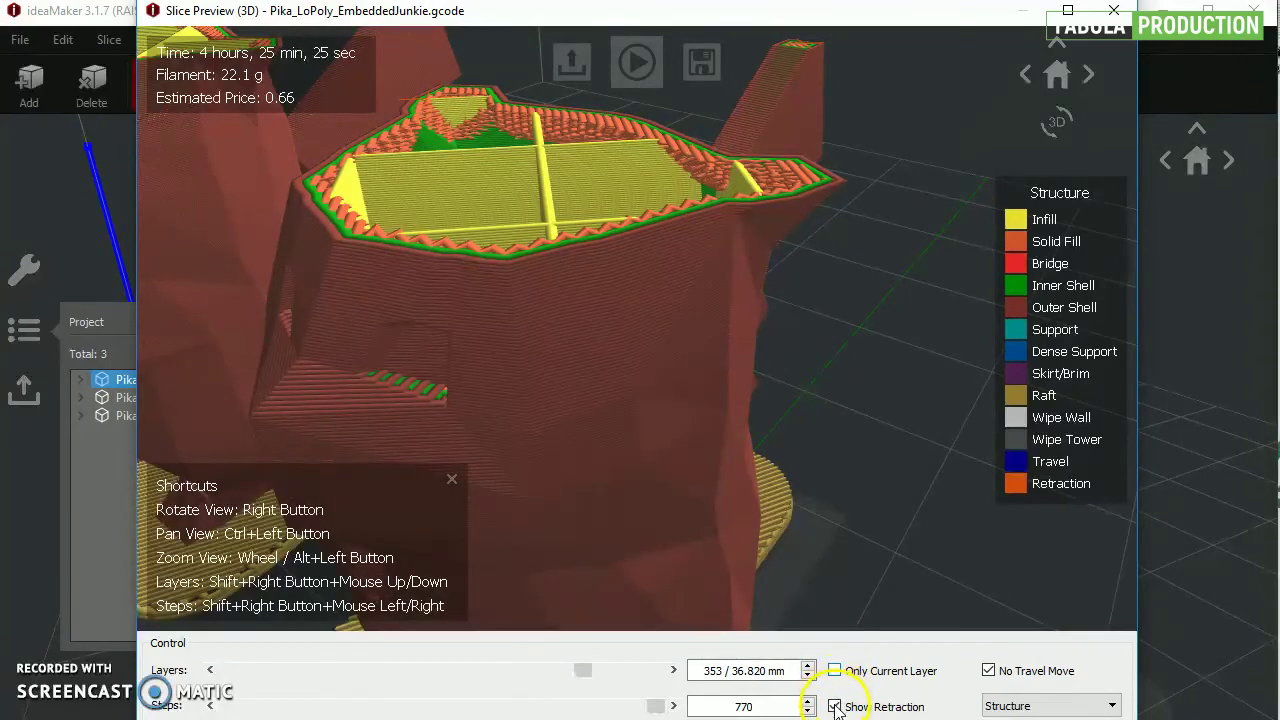
Turn off the retraction display, and show the travel moves briefly before hiding them again
left_click(834, 706)
left_click(988, 671)
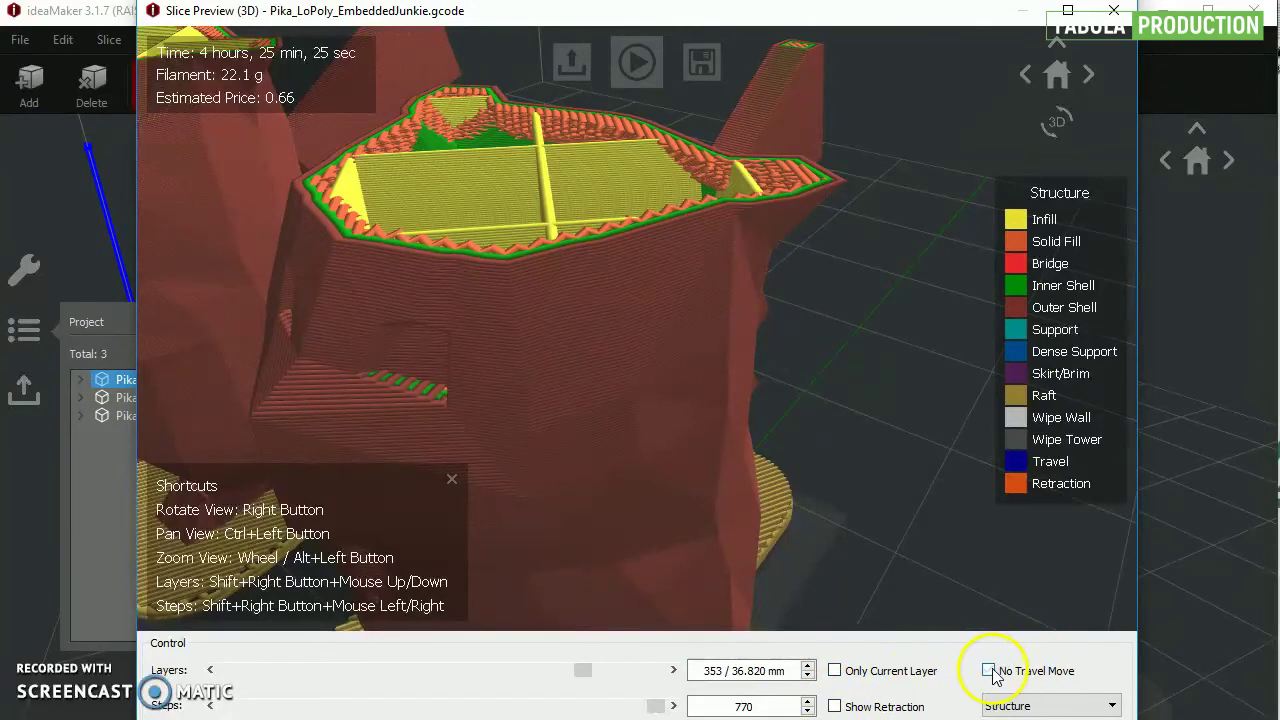
left_click(988, 671)
Color the preview by extruder, and cut the toolpath of layer 353 back to step 425
left_click(1038, 680)
left_click(1007, 708)
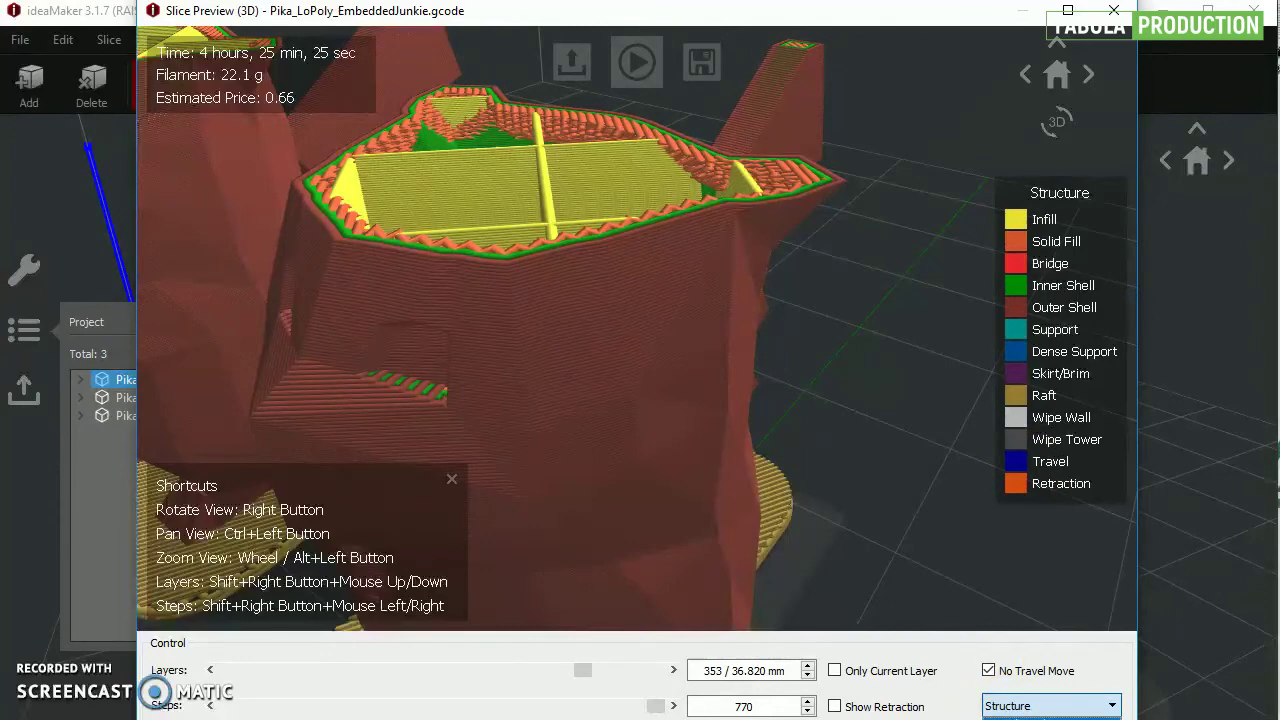
left_click(1017, 717)
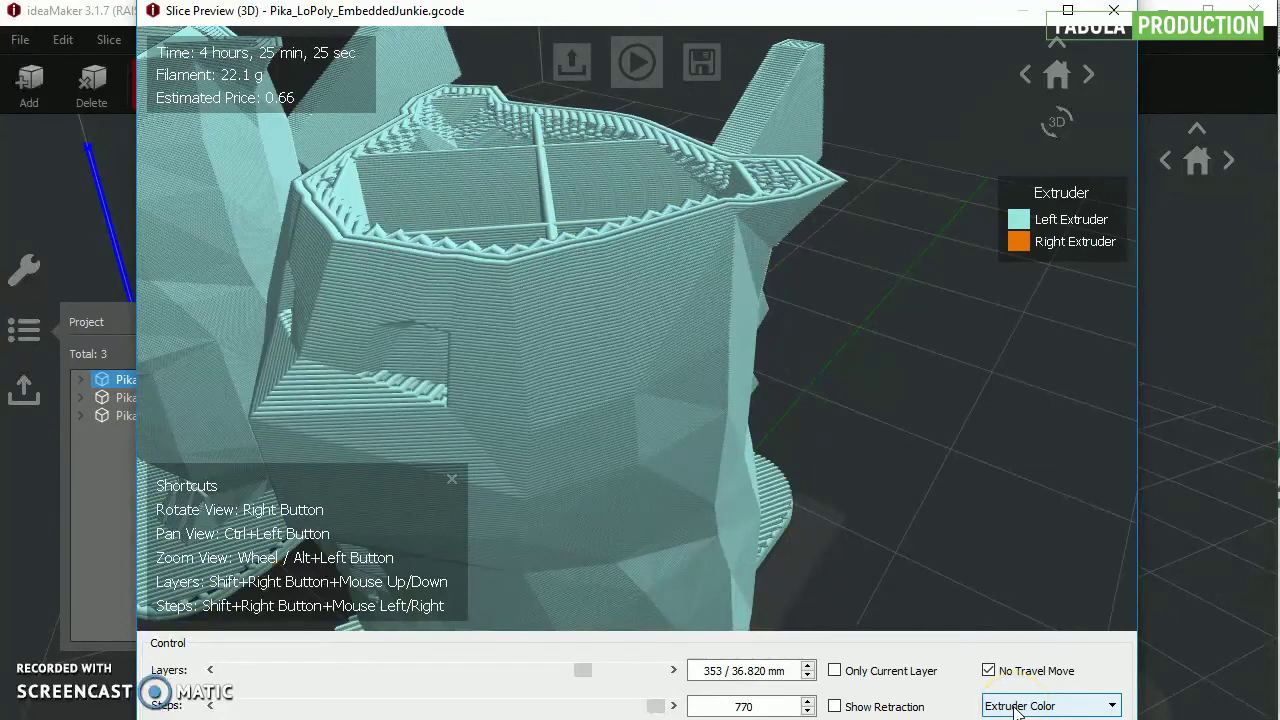
left_click(586, 674)
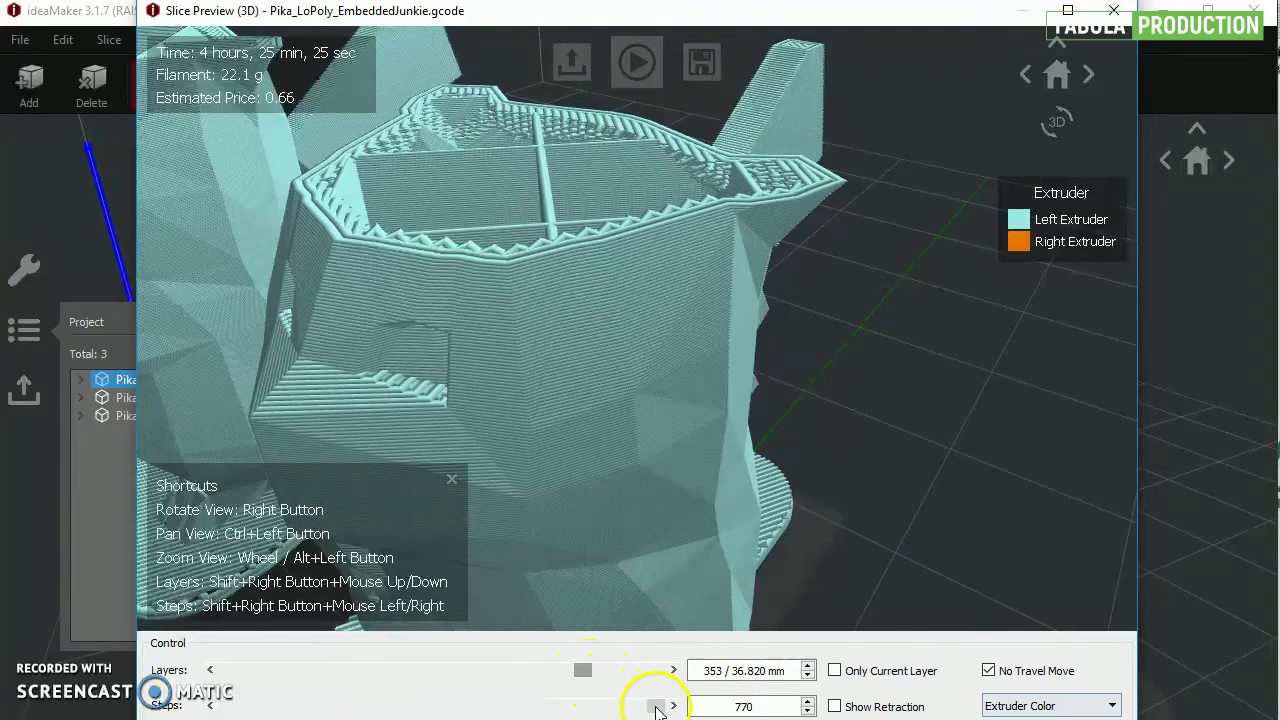
left_click_drag(640, 706, 463, 706)
Color the preview by print speed and compare all three models with the speed legend
left_click(990, 700)
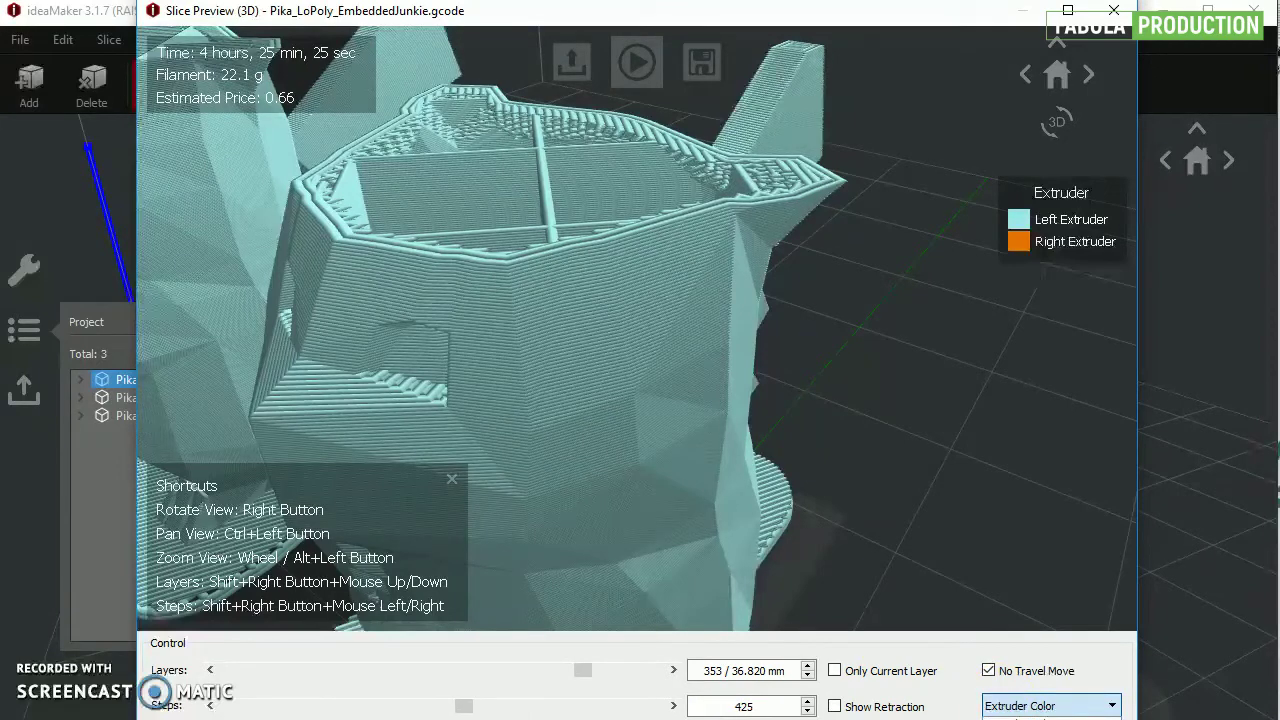
left_click(1040, 719)
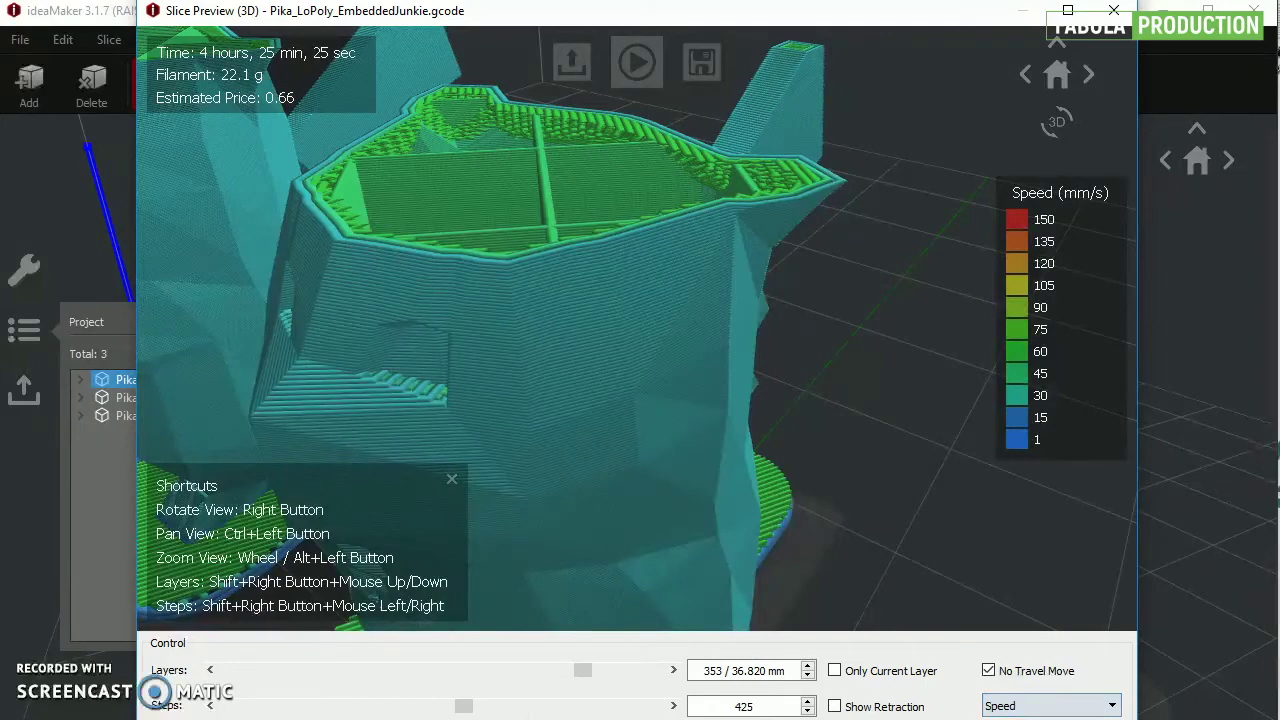
left_click(661, 338)
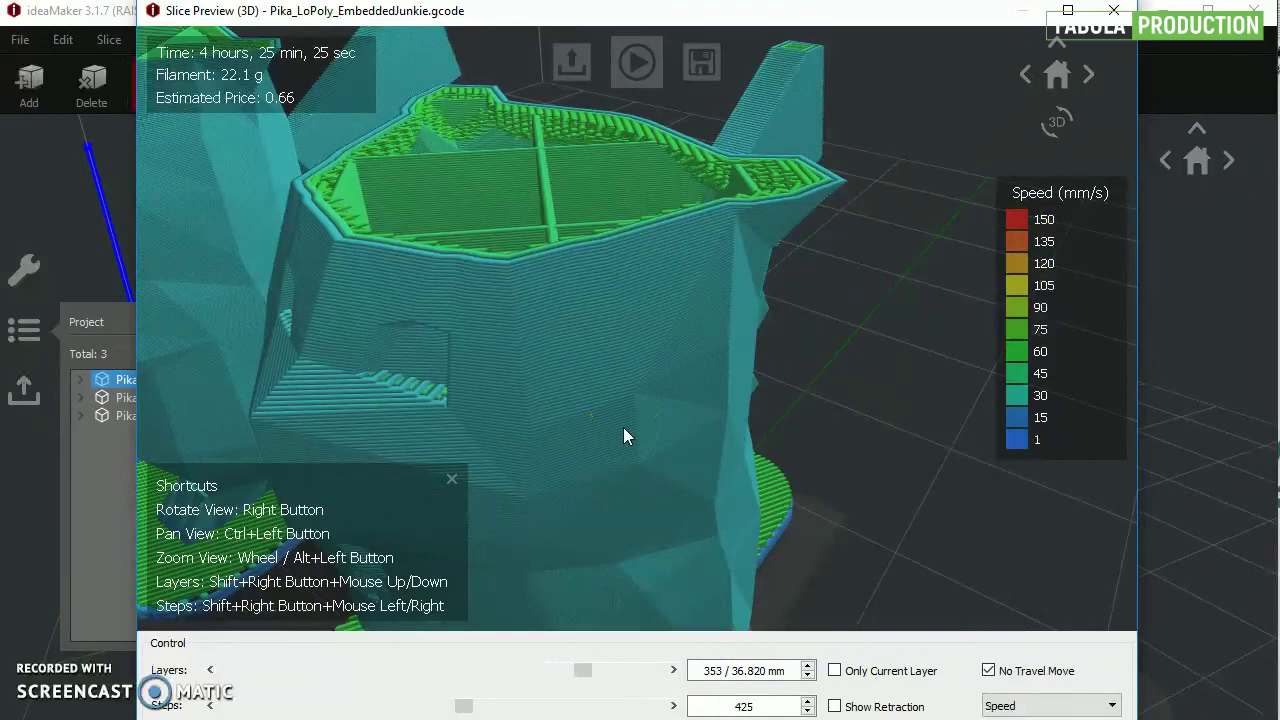
scroll(623, 427, "down", 2)
scroll(623, 436, "down", 3)
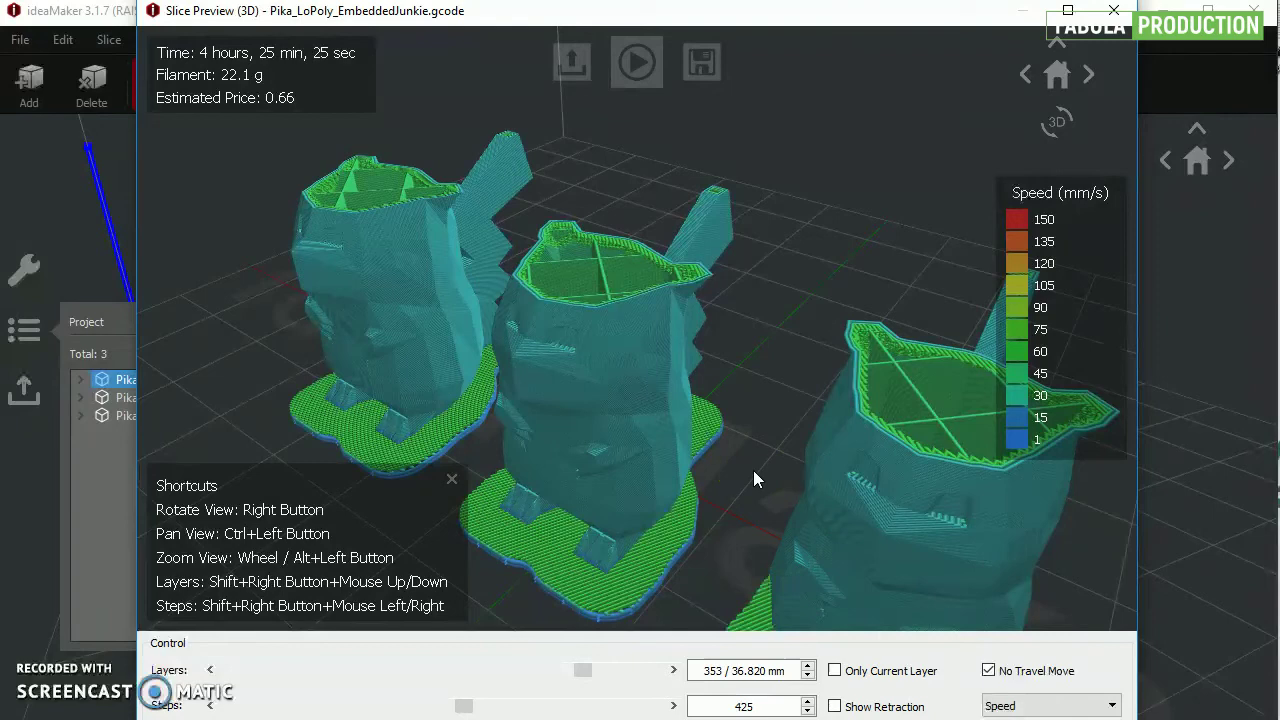
left_click(980, 410)
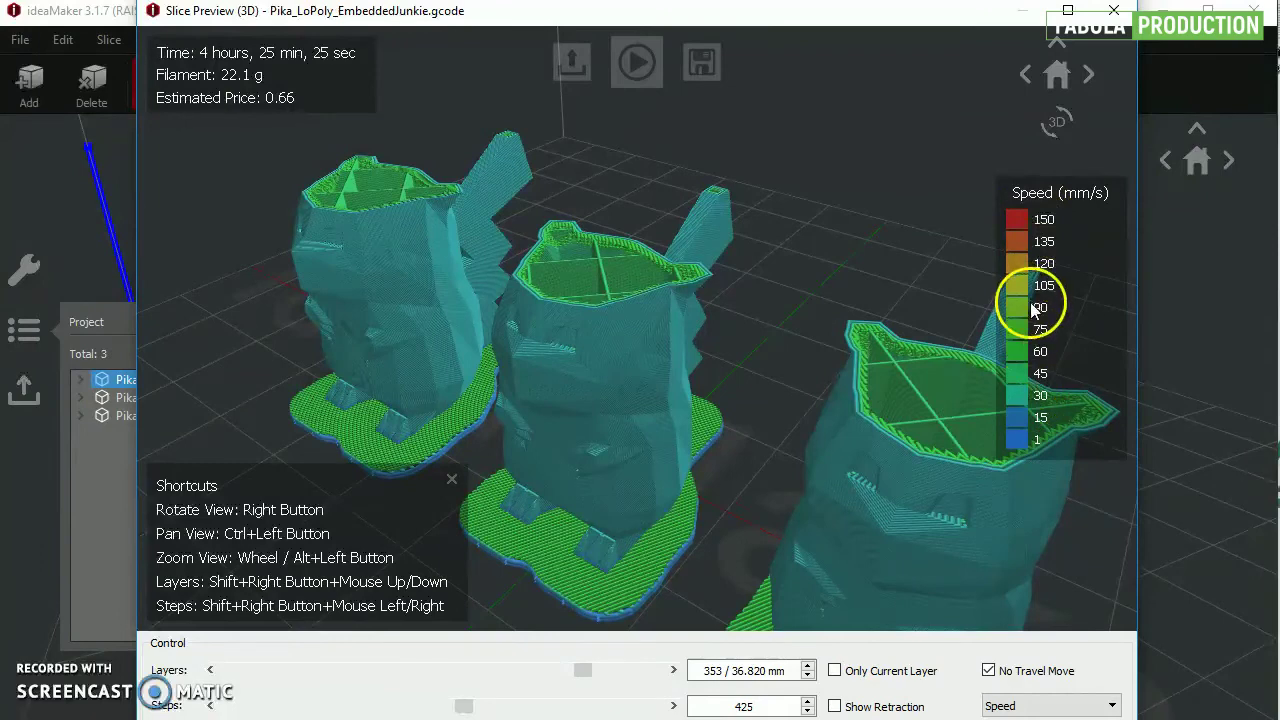
Color the preview by structure again and examine the infill and shells of the three models
left_click(1037, 708)
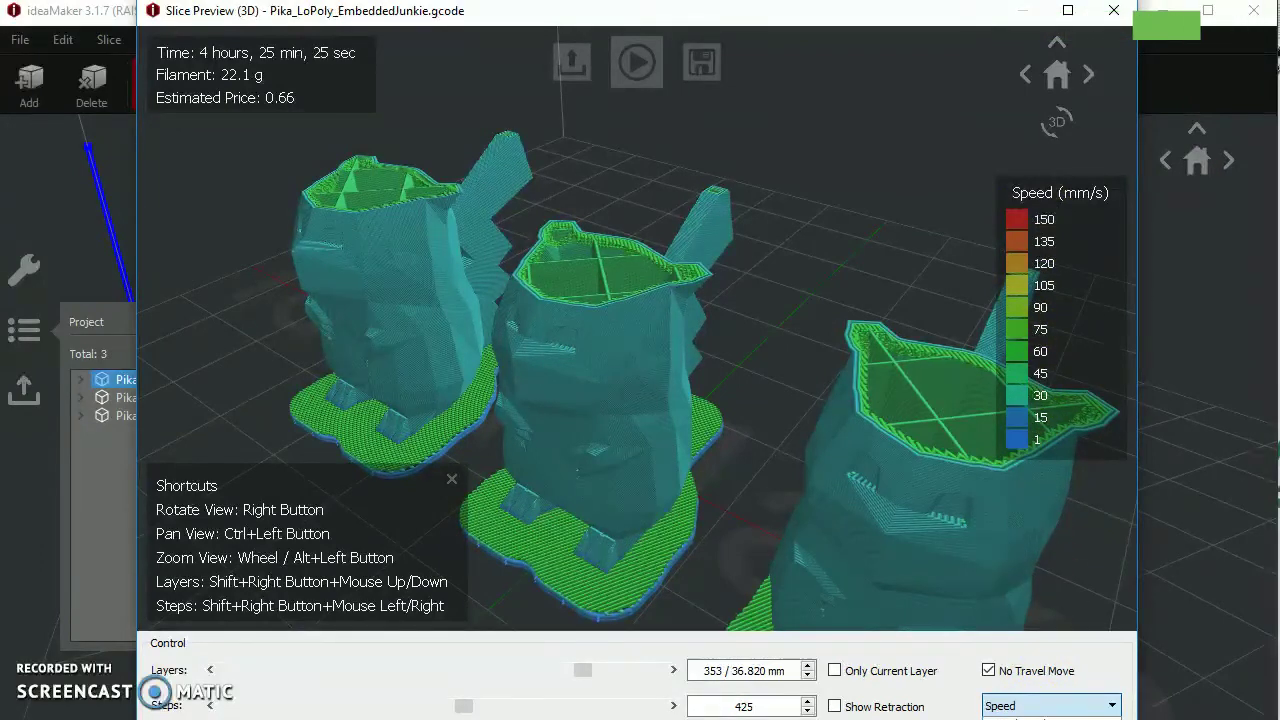
left_click(1037, 718)
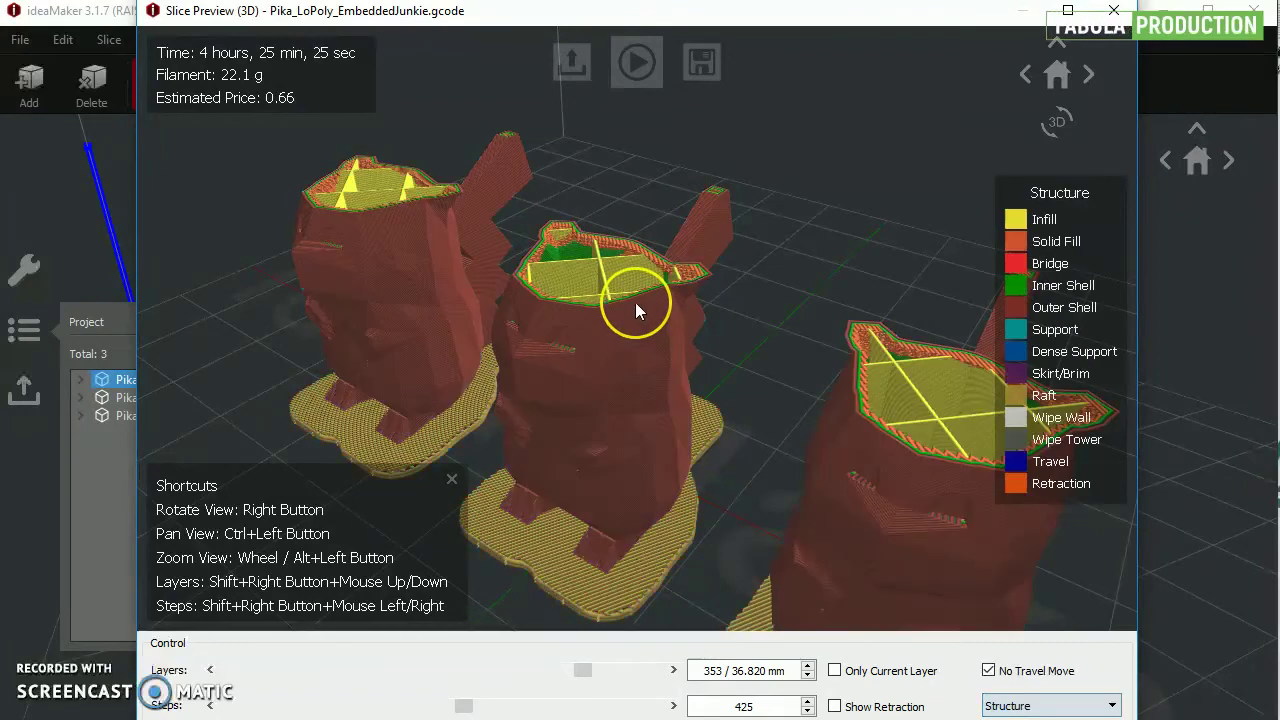
scroll(635, 302, "down", 3)
scroll(635, 302, "up", 1)
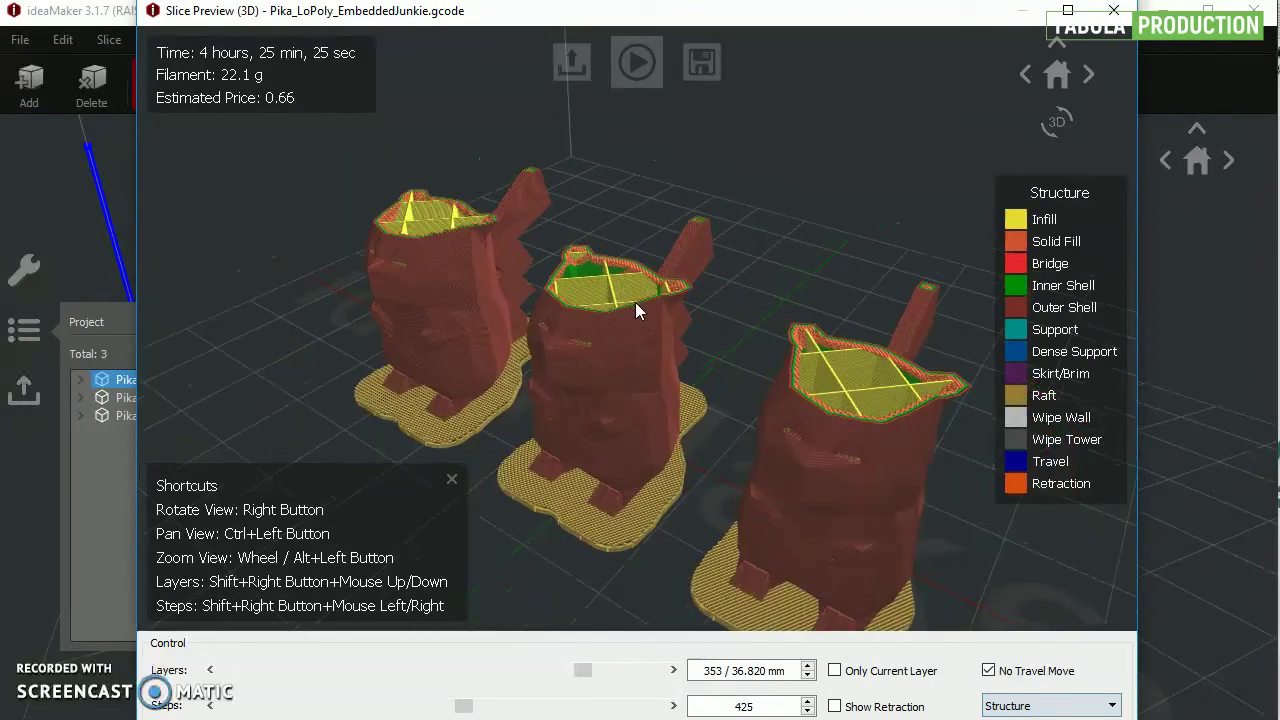
left_click(1030, 210)
left_click(781, 380)
scroll(781, 385, "up", 2)
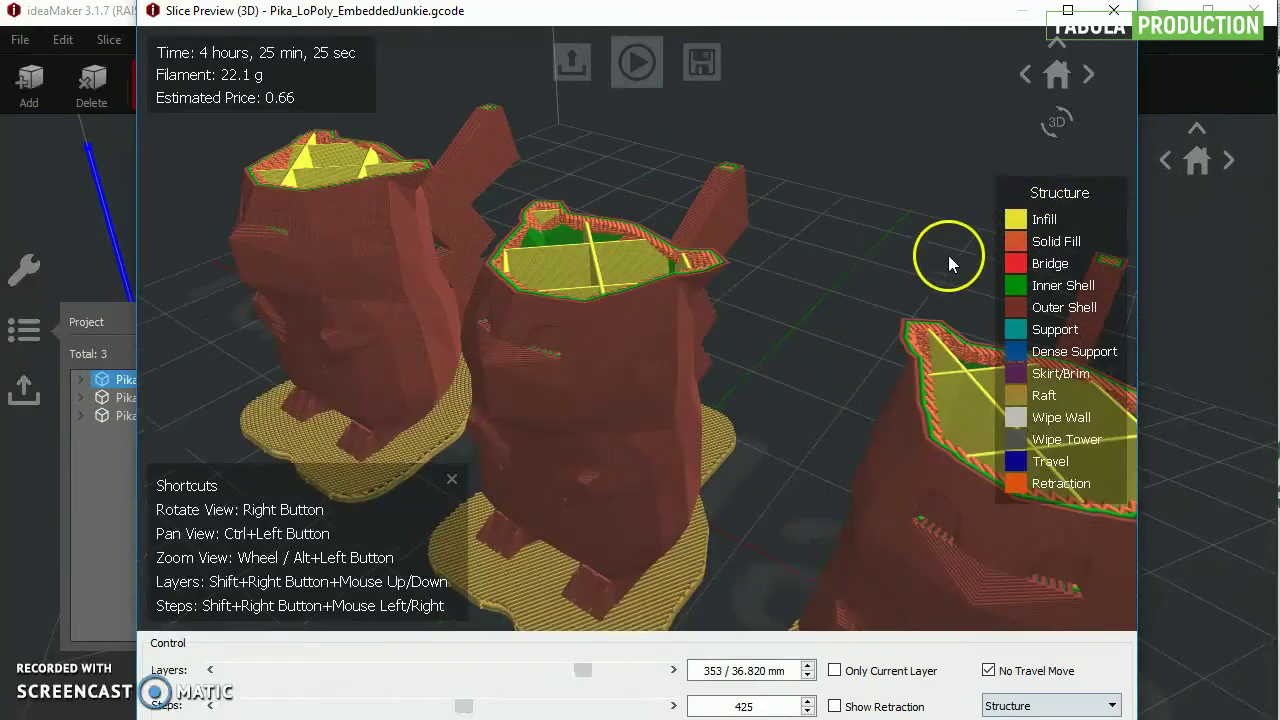
left_click(997, 314)
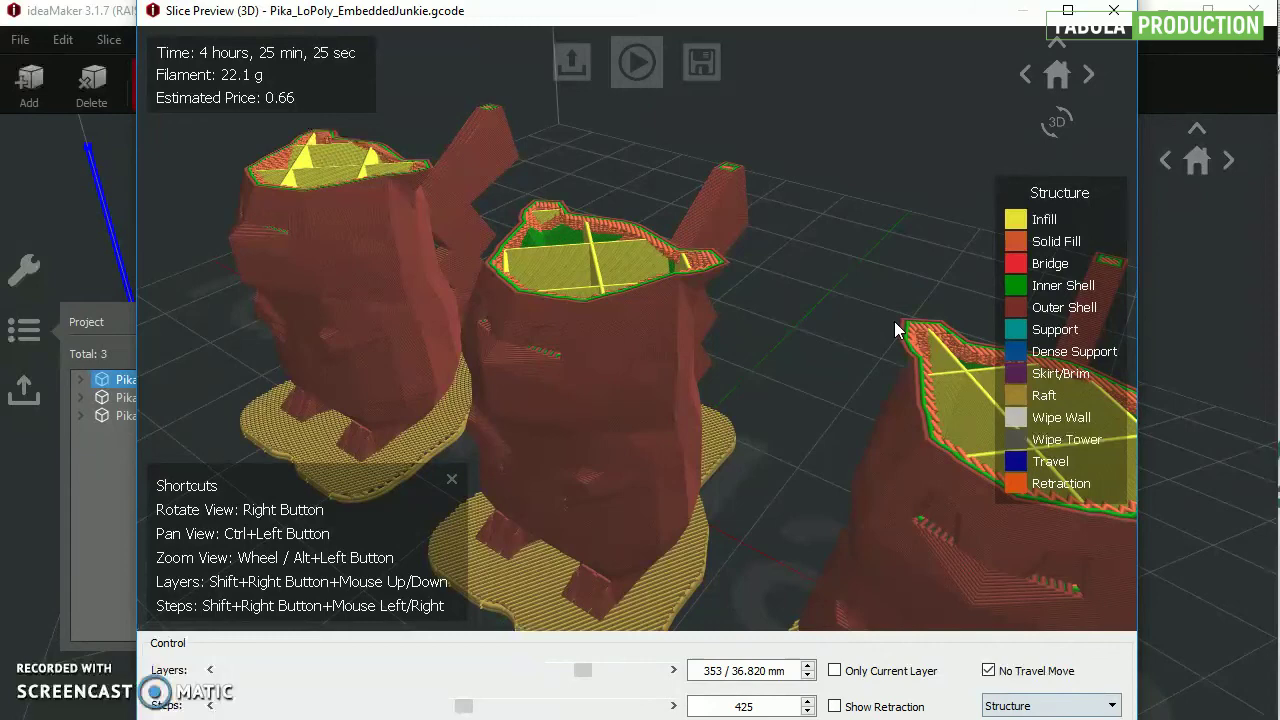
Examine the middle model's cross-section in 2D down to layer 299, and return to the 3D view
left_click(1058, 122)
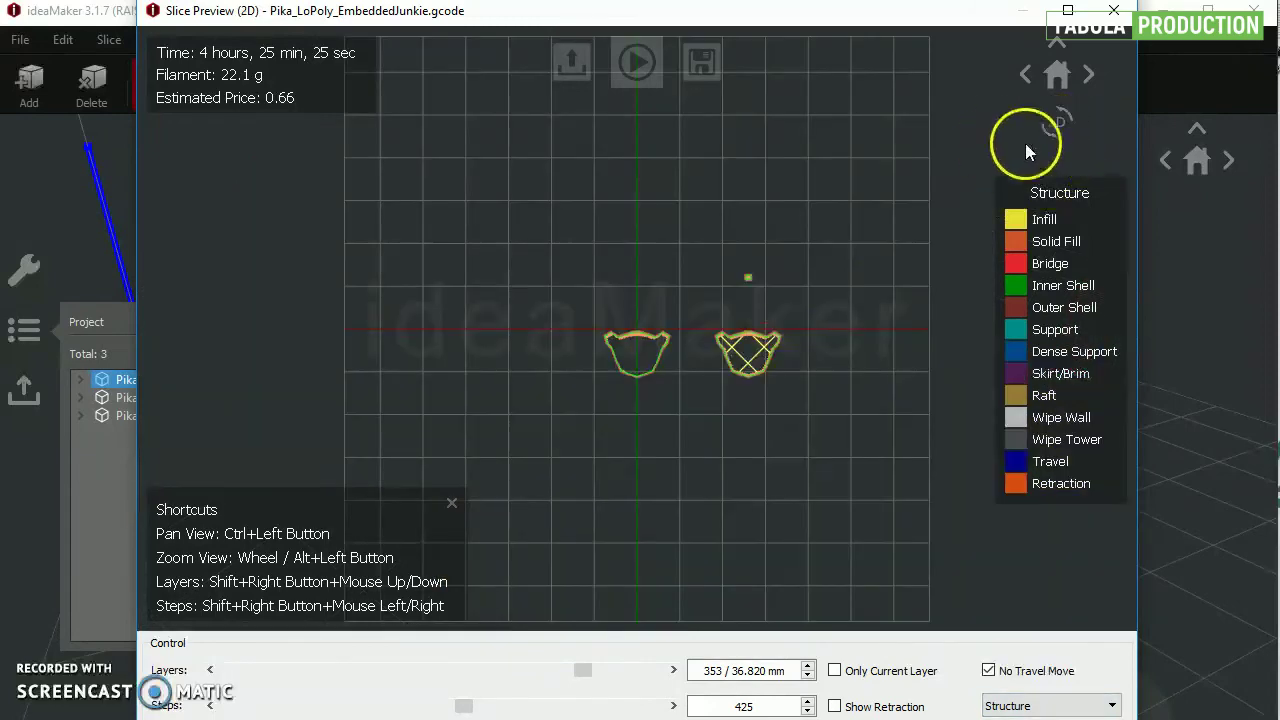
left_click_drag(794, 365, 727, 359, "alt")
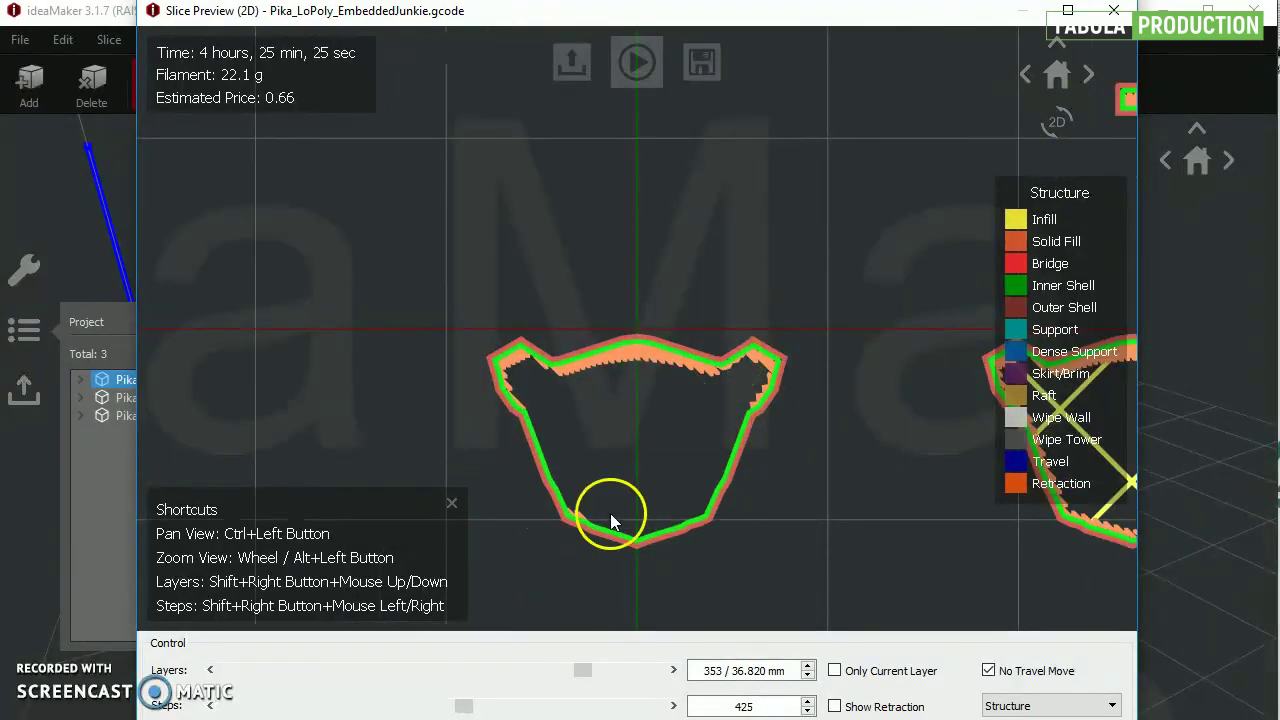
left_click_drag(575, 672, 524, 641)
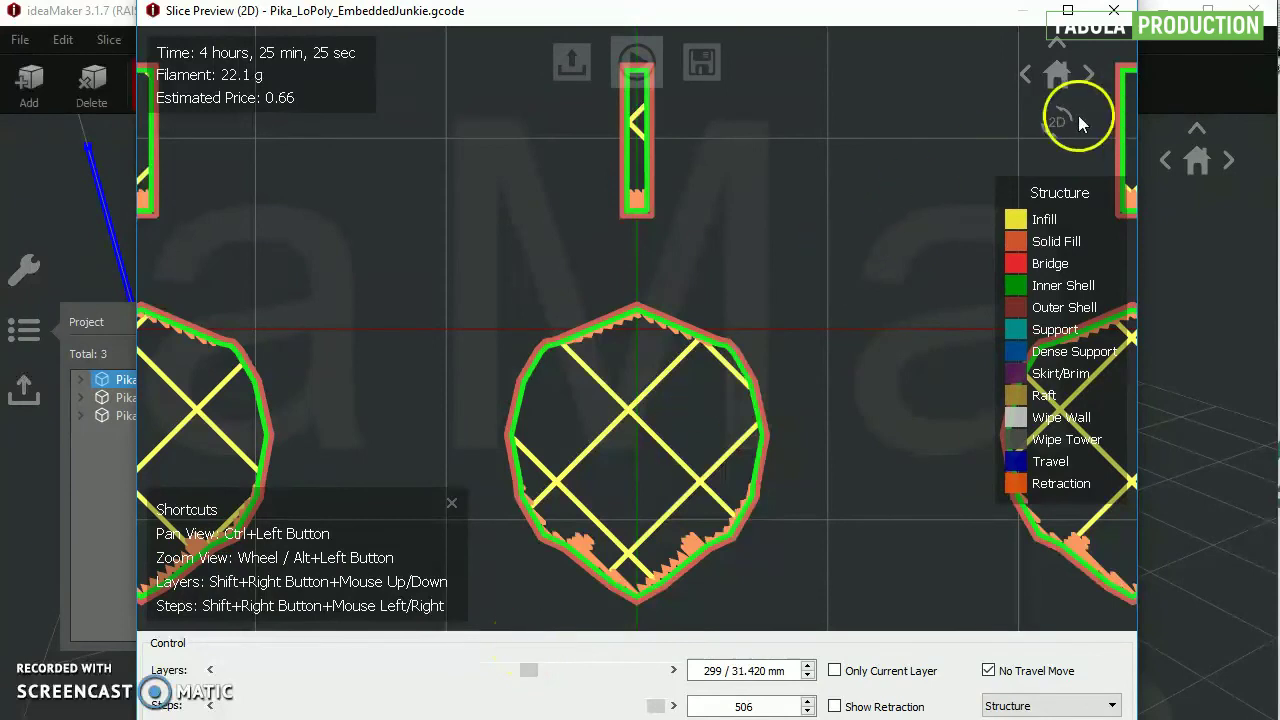
left_click(1046, 127)
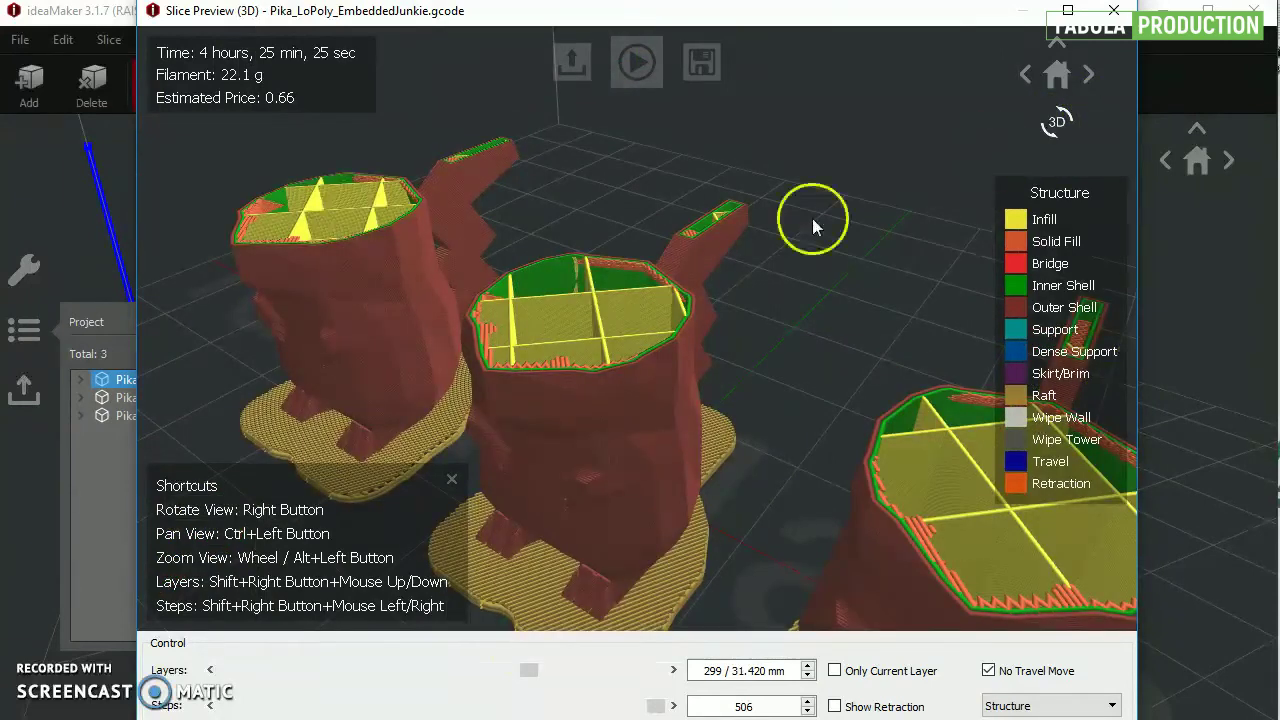
View the three sliced models from the side, front and above, and restore the default view
left_click(1086, 70)
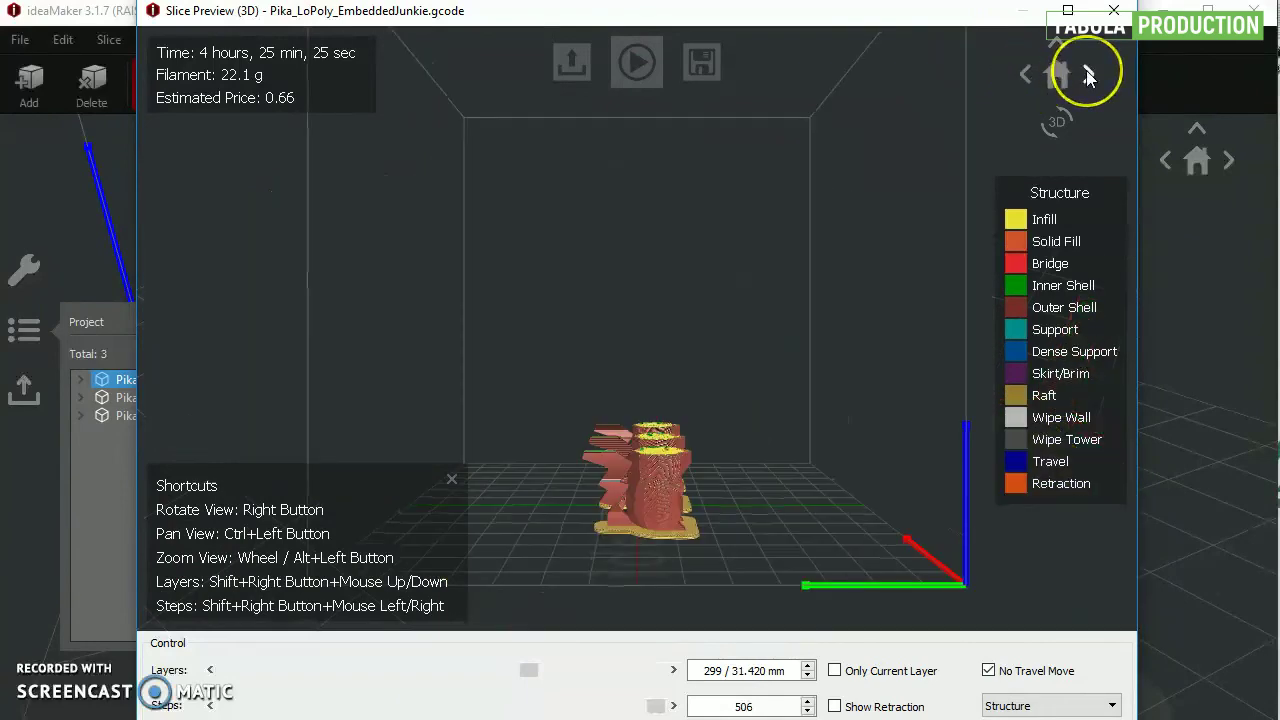
left_click(1085, 70)
left_click(1057, 43)
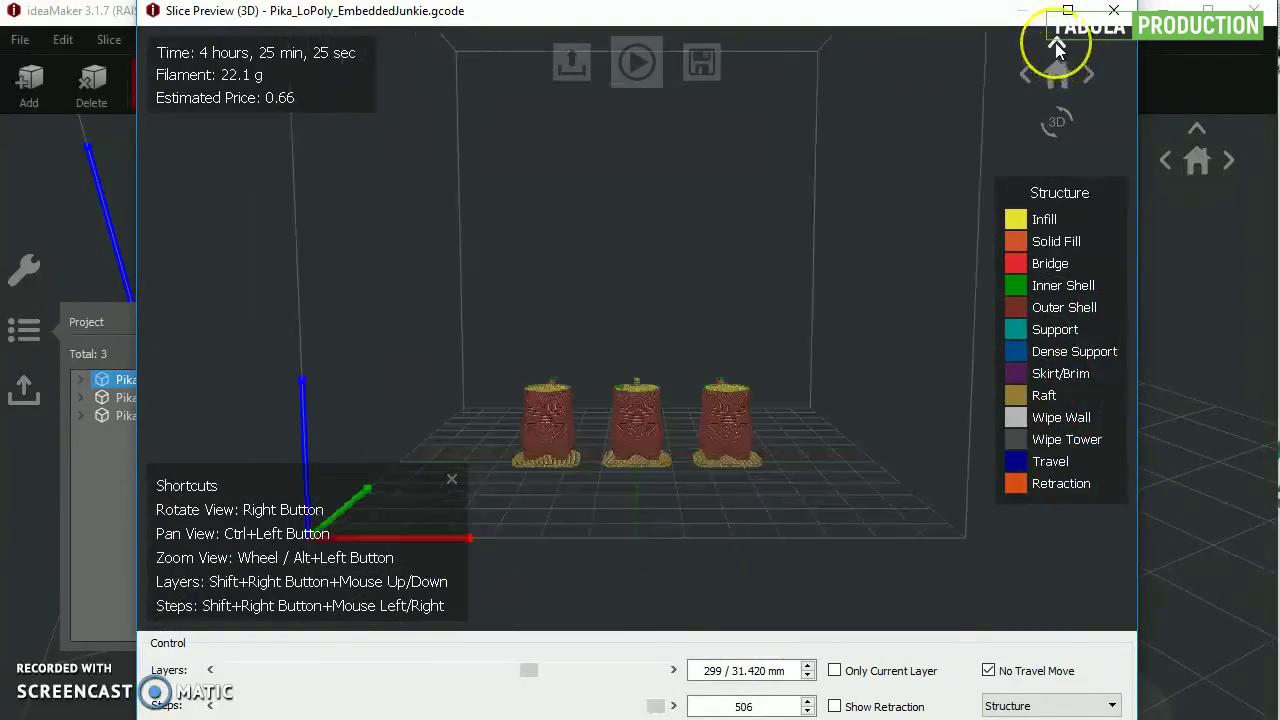
left_click(1059, 76)
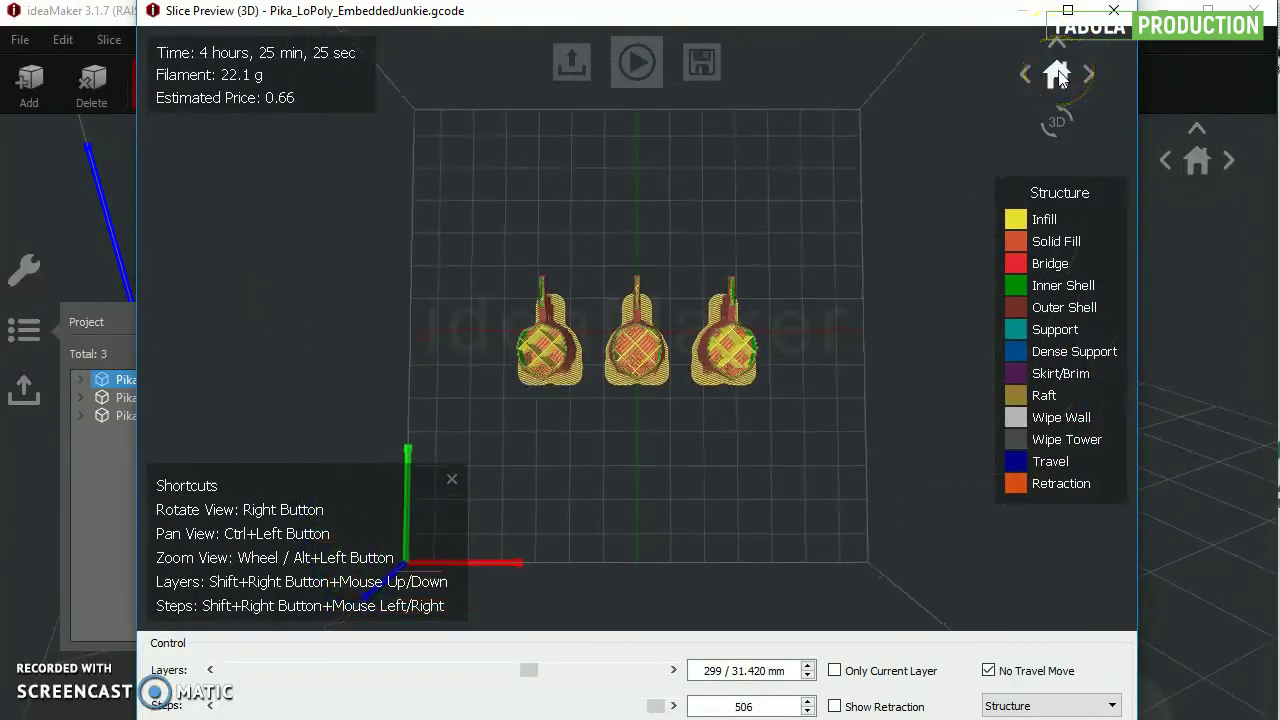
left_click(1060, 93)
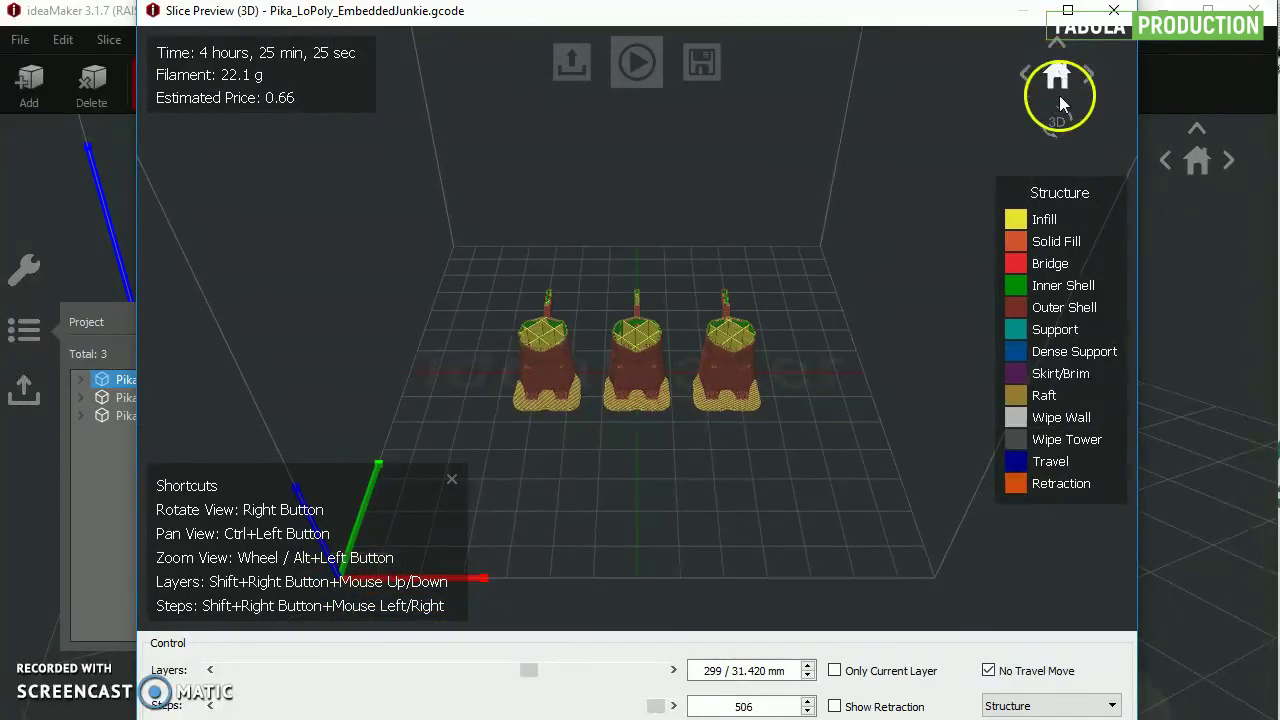
right_click_drag(838, 407, 772, 434)
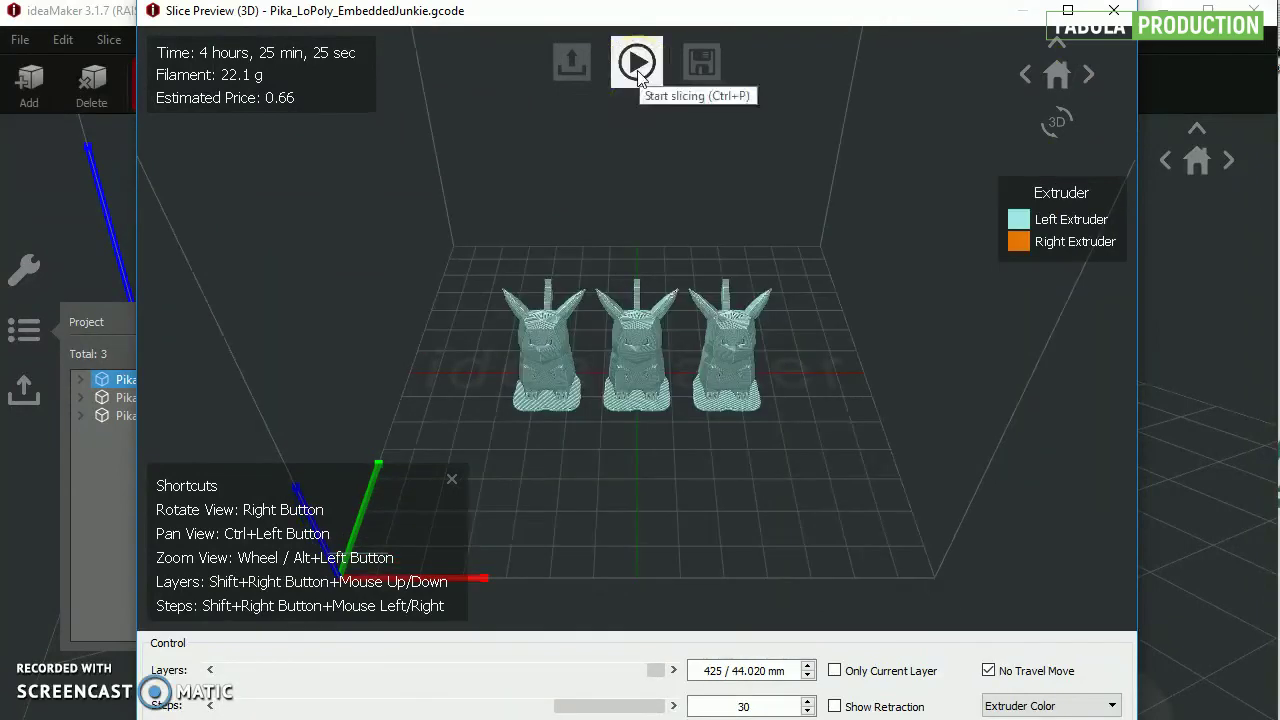
Open the export of the sliced models as a GCode print file
left_click(690, 70)
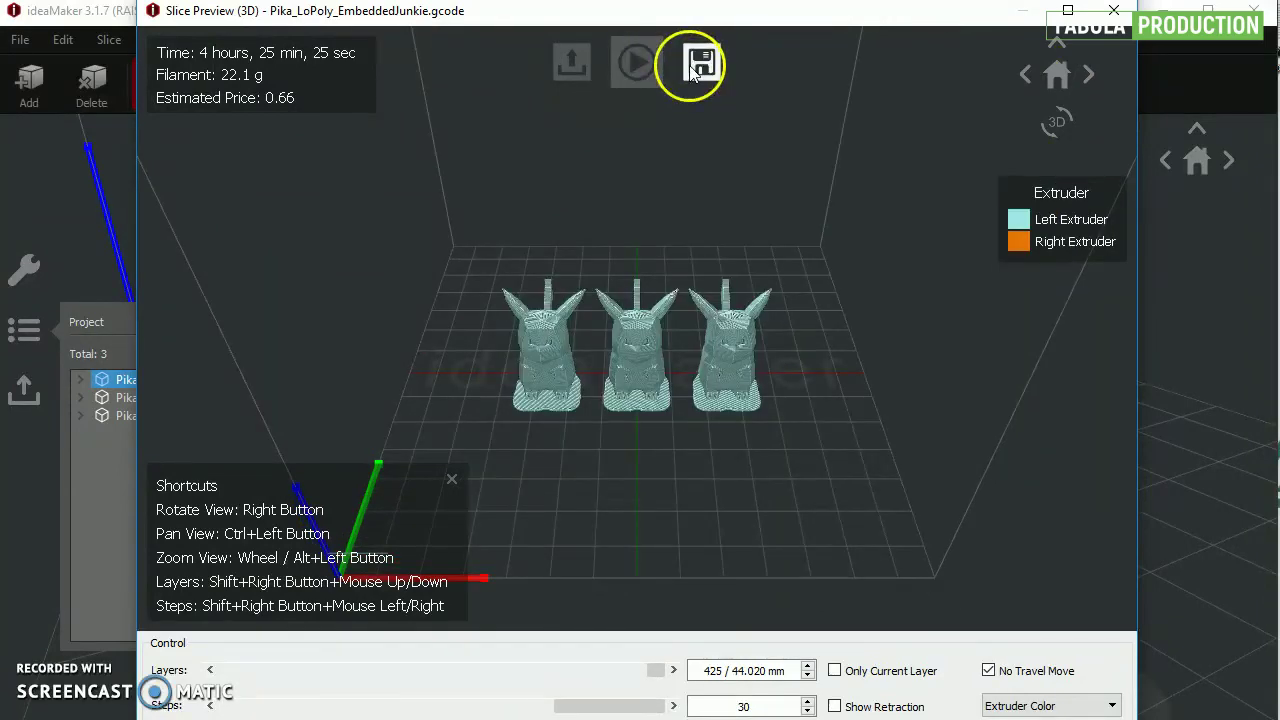
left_click(697, 64)
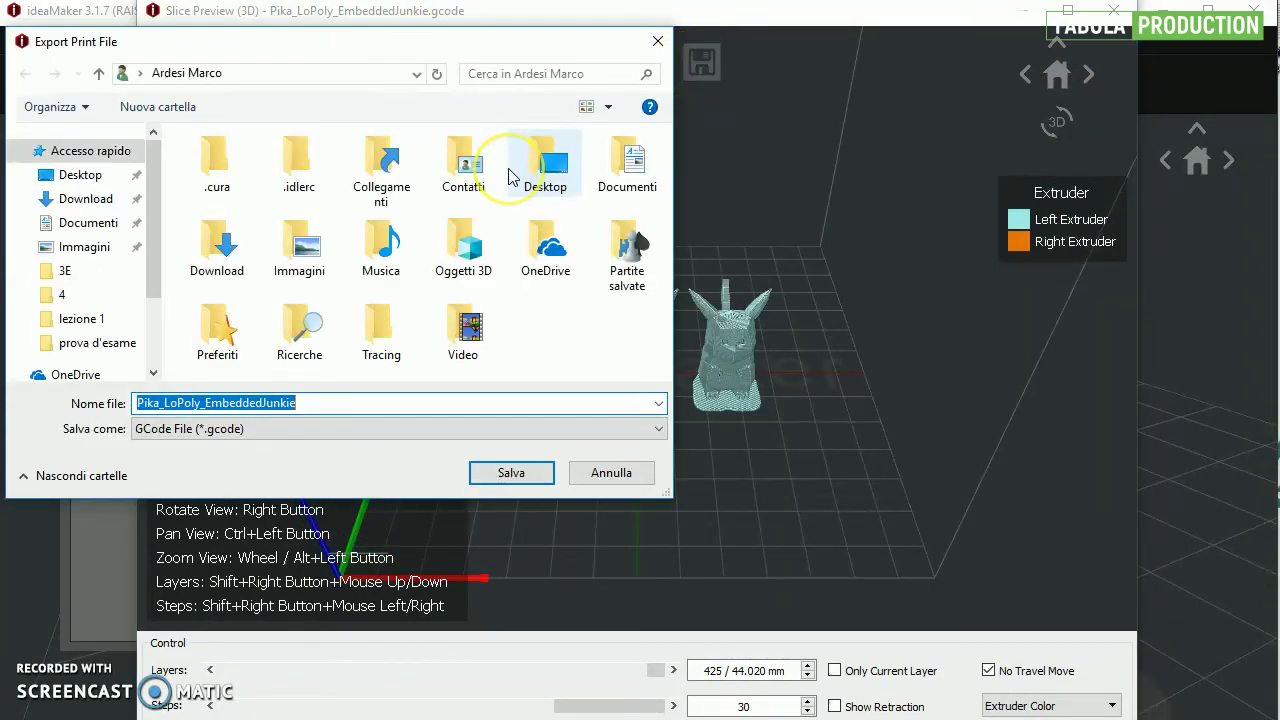